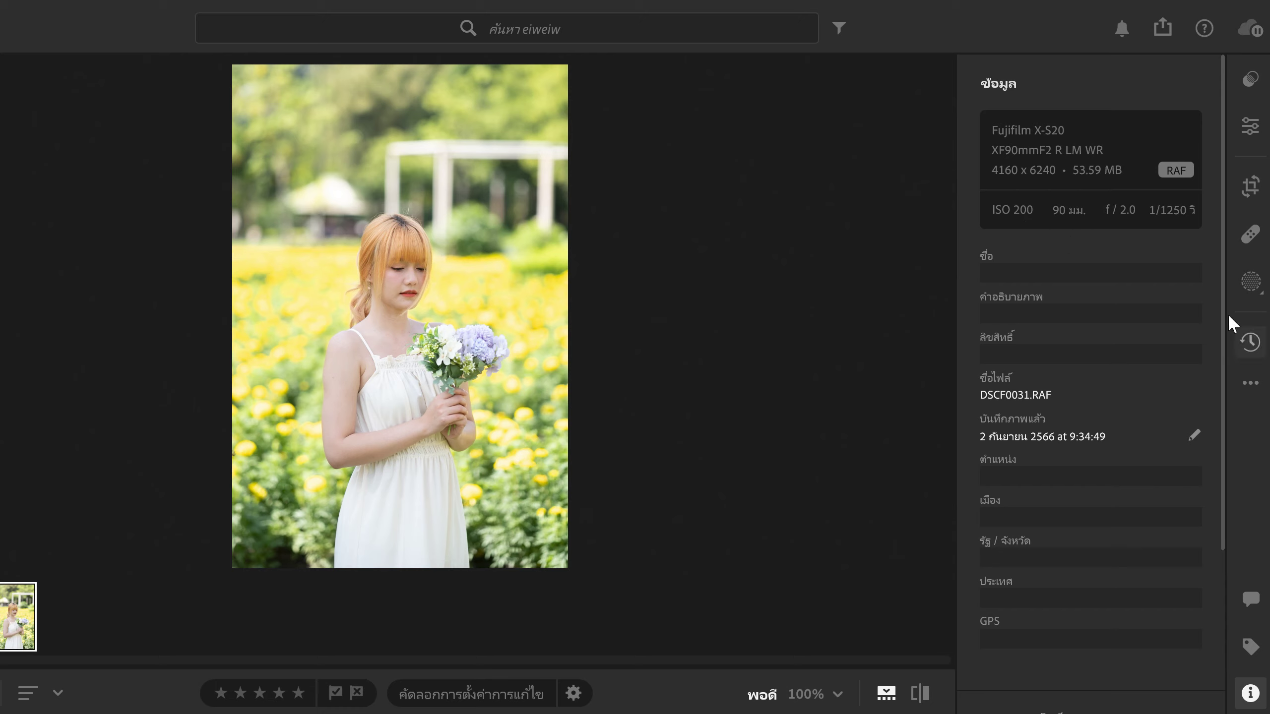
# - Switch the photo's profile to camera PROVIA/Standard and compare the edit with the original
pyautogui.press('e')
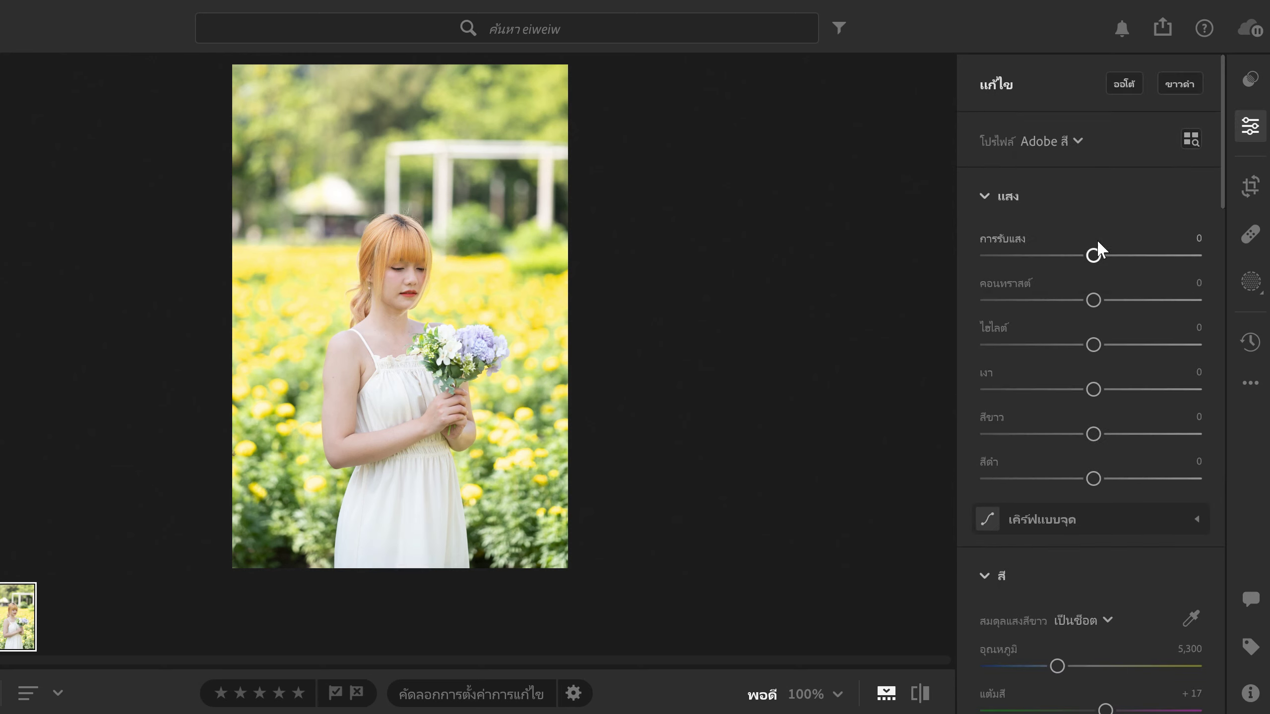
pyautogui.scroll(-2, 1120, 426)
pyautogui.scroll(2, 1055, 380)
pyautogui.click(1074, 139)
pyautogui.click(981, 255)
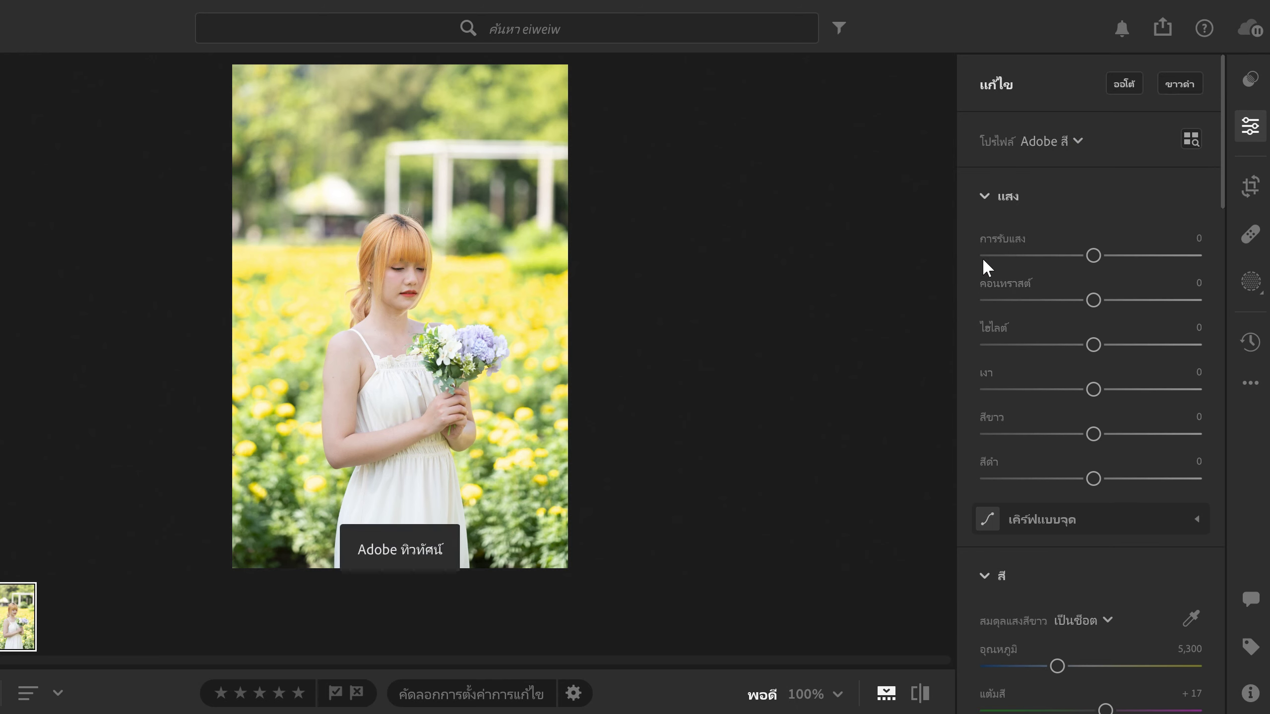
pyautogui.click(1060, 133)
pyautogui.click(972, 334)
pyautogui.click(1050, 141)
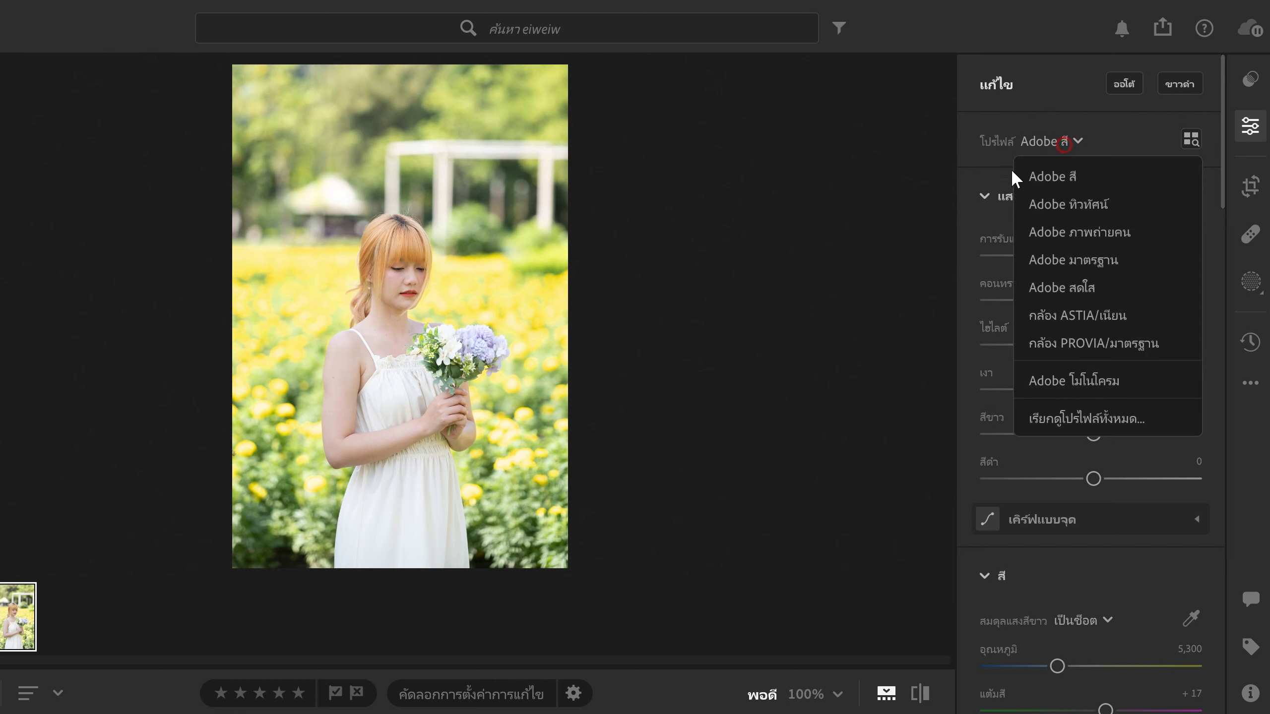
pyautogui.click(1099, 345)
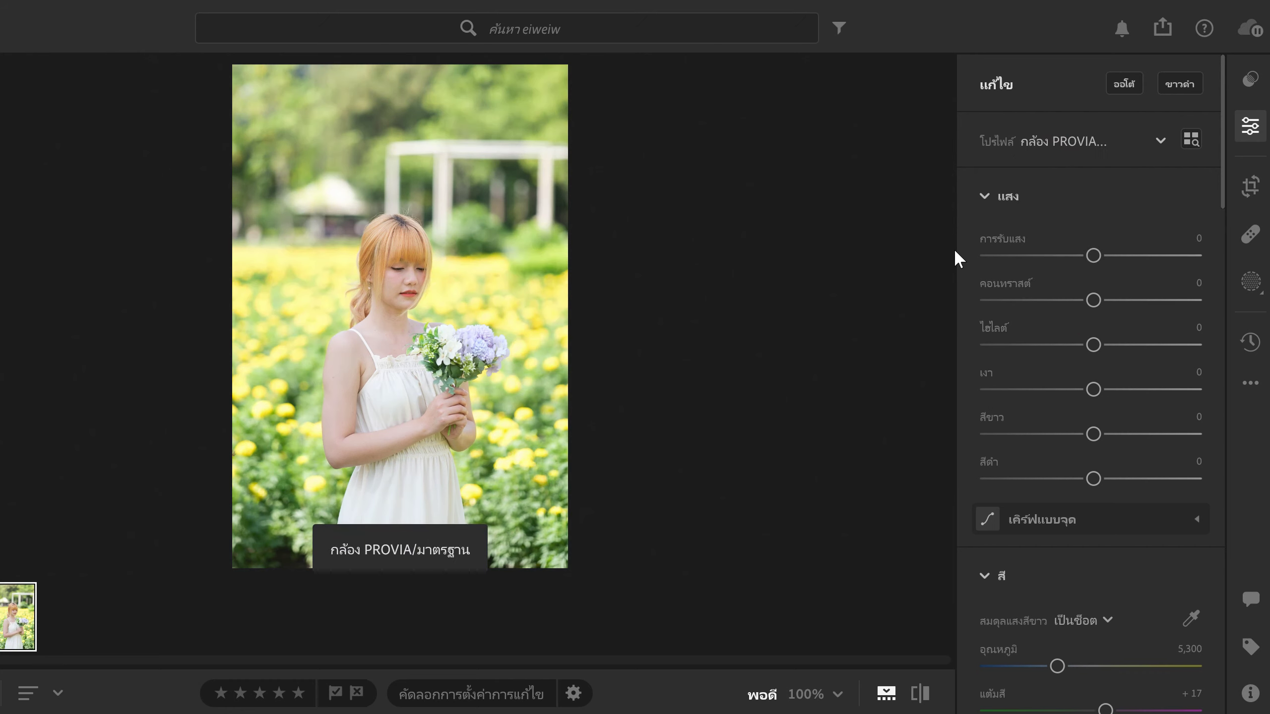
pyautogui.click(919, 698)
pyautogui.click(919, 700)
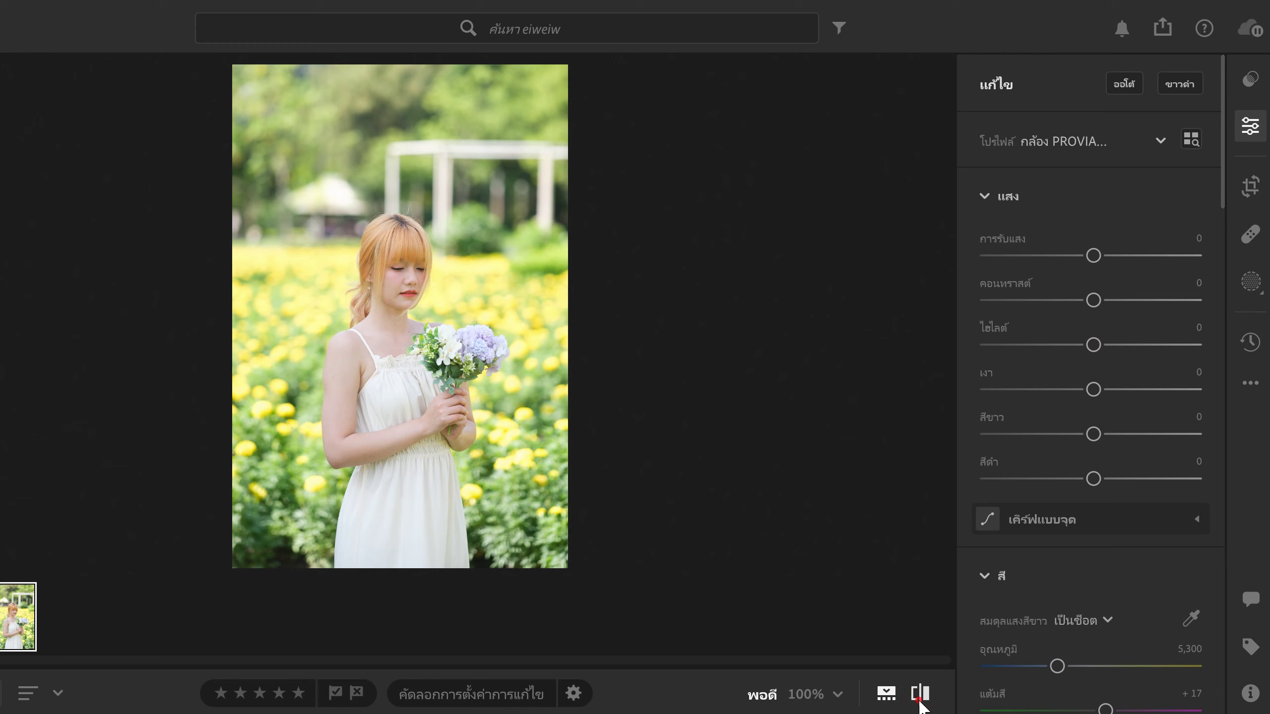
pyautogui.click(920, 700)
# - Adjust the photo's light with exposure +0.30, contrast -20, highlights -100 and shadows +30
pyautogui.moveTo(1096, 256); pyautogui.dragTo(1099, 257)
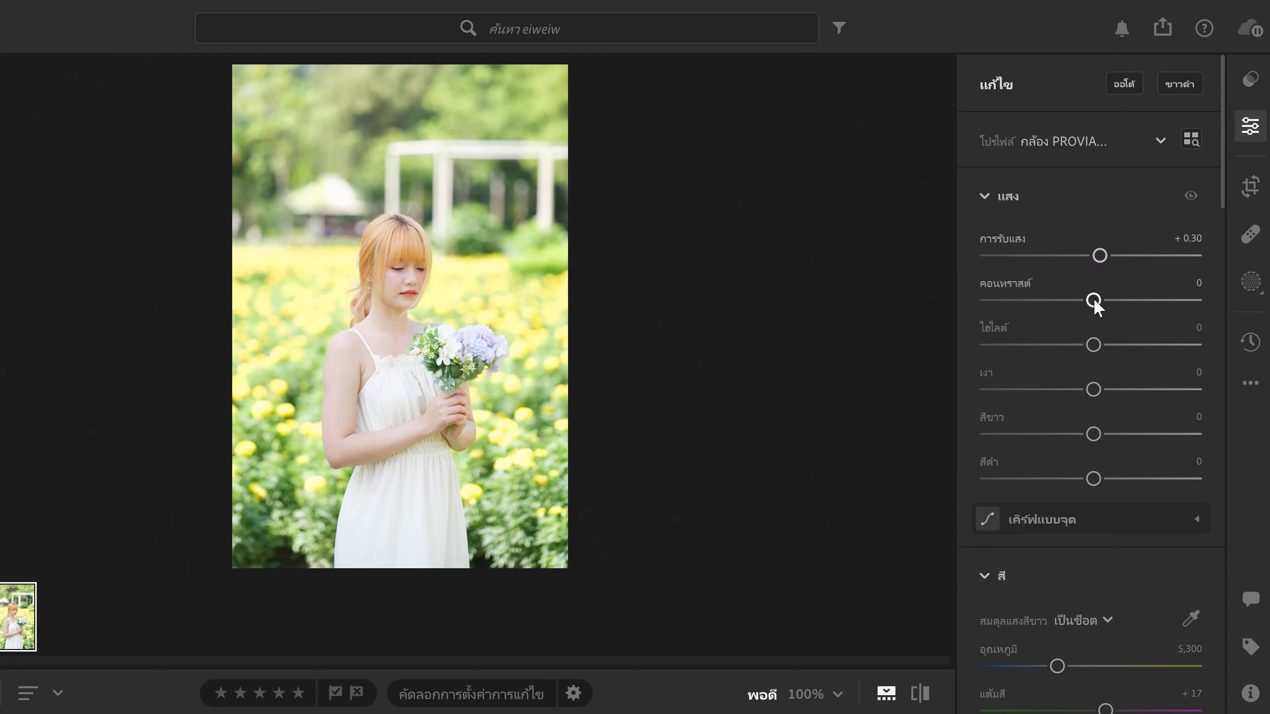
pyautogui.moveTo(1092, 301); pyautogui.dragTo(1071, 308)
pyautogui.moveTo(1093, 344); pyautogui.dragTo(880, 344)
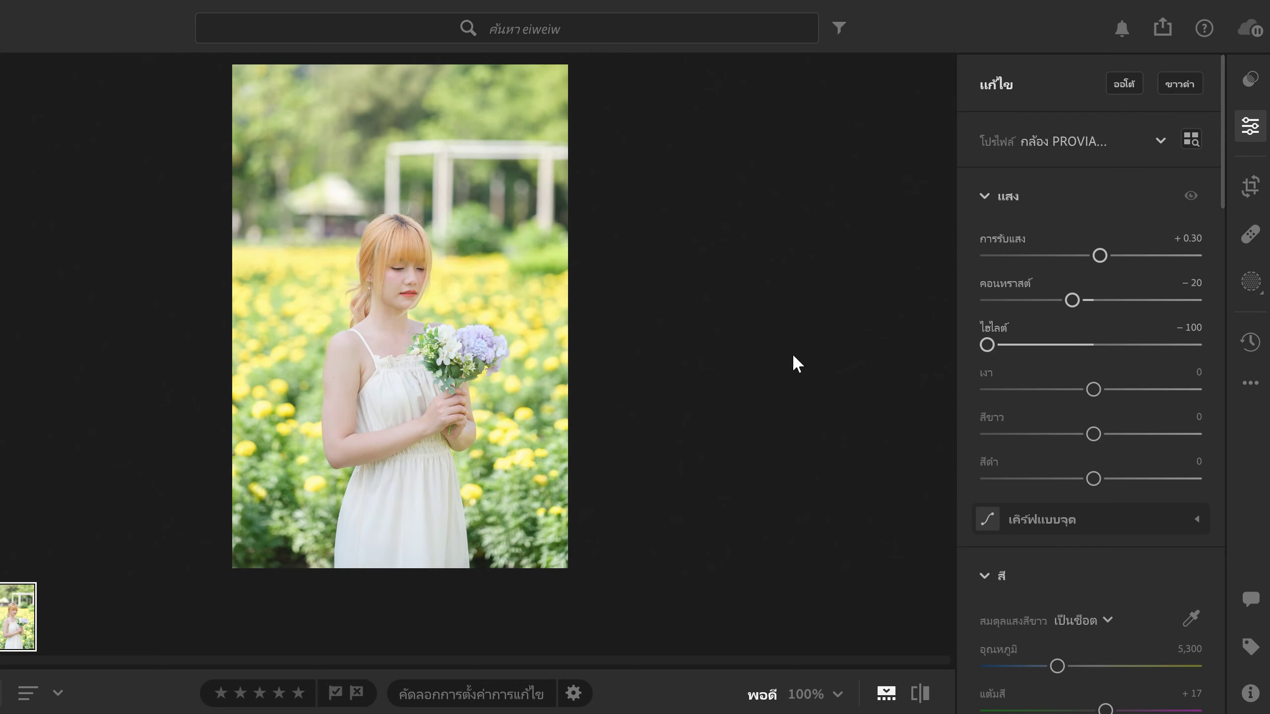
pyautogui.moveTo(1094, 389); pyautogui.dragTo(1141, 392)
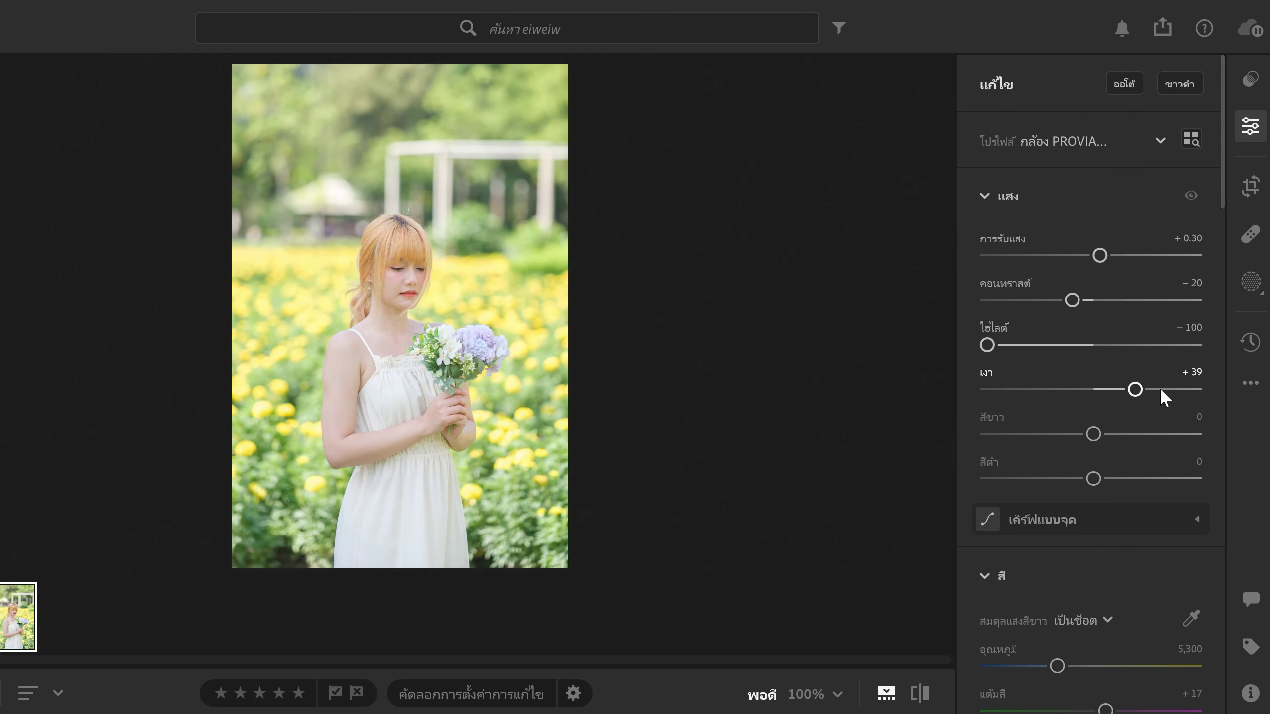
pyautogui.click(1181, 378)
pyautogui.write('30')
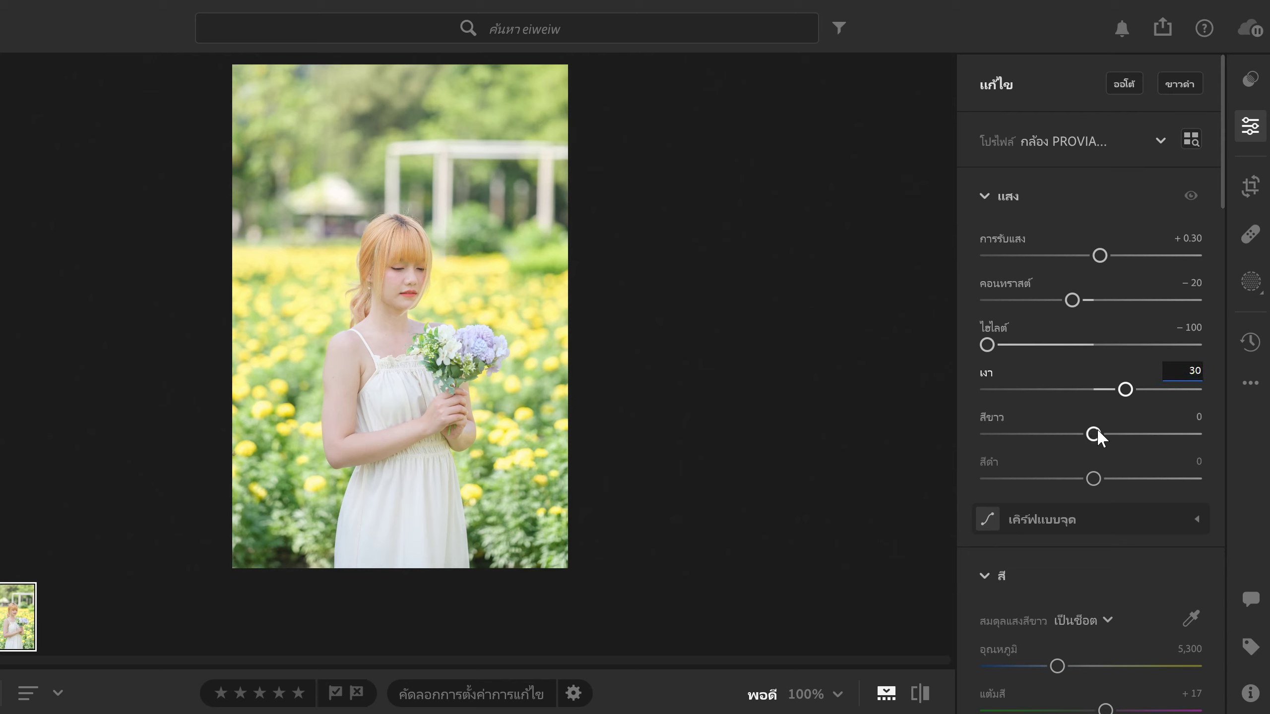
# - Set the photo's whites to -20 and blacks to +20
pyautogui.moveTo(1094, 435)
pyautogui.mouseDown()
pyautogui.moveTo(1077, 435)
pyautogui.moveTo(1087, 443)
pyautogui.mouseUp()
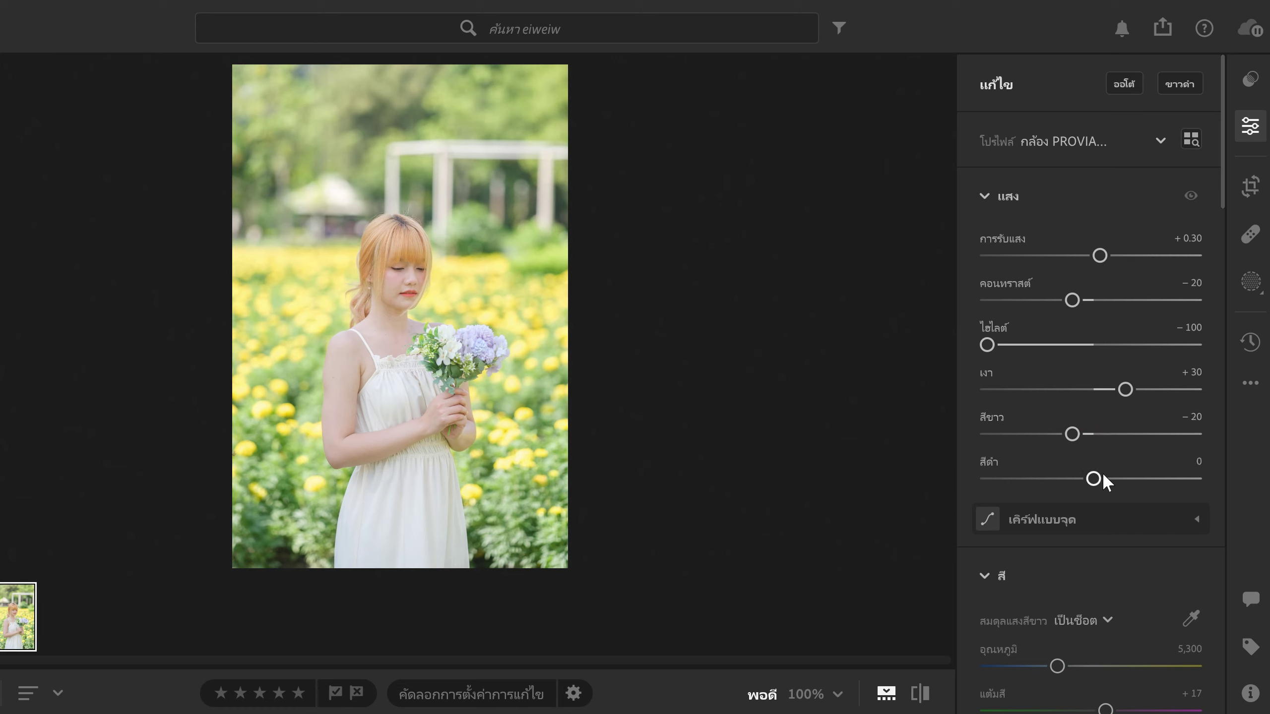
pyautogui.moveTo(1093, 479); pyautogui.dragTo(1121, 481)
pyautogui.click(1187, 467)
pyautogui.write('20')
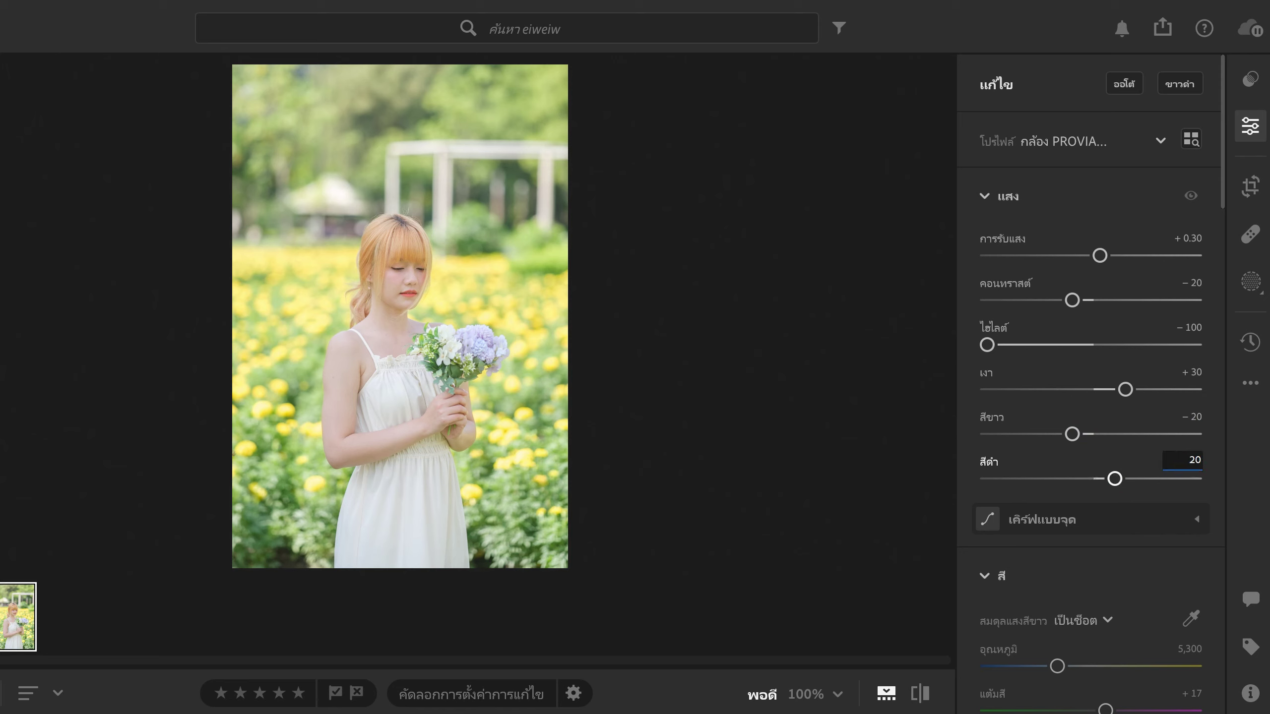
pyautogui.press('Return')
# - Adjust the white balance to a temperature of 5,800 and a tint of +25
pyautogui.scroll(-5, 1107, 363)
pyautogui.scroll(-3, 1107, 363)
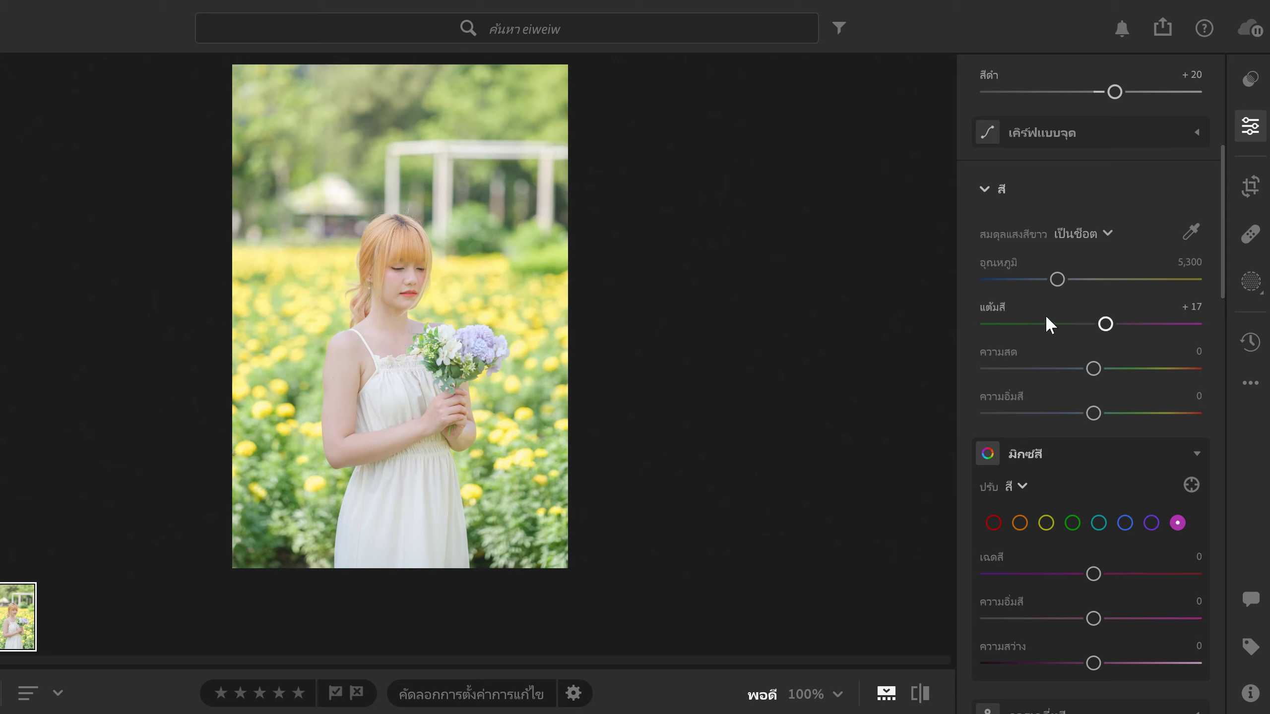
pyautogui.moveTo(1057, 282); pyautogui.dragTo(1072, 285)
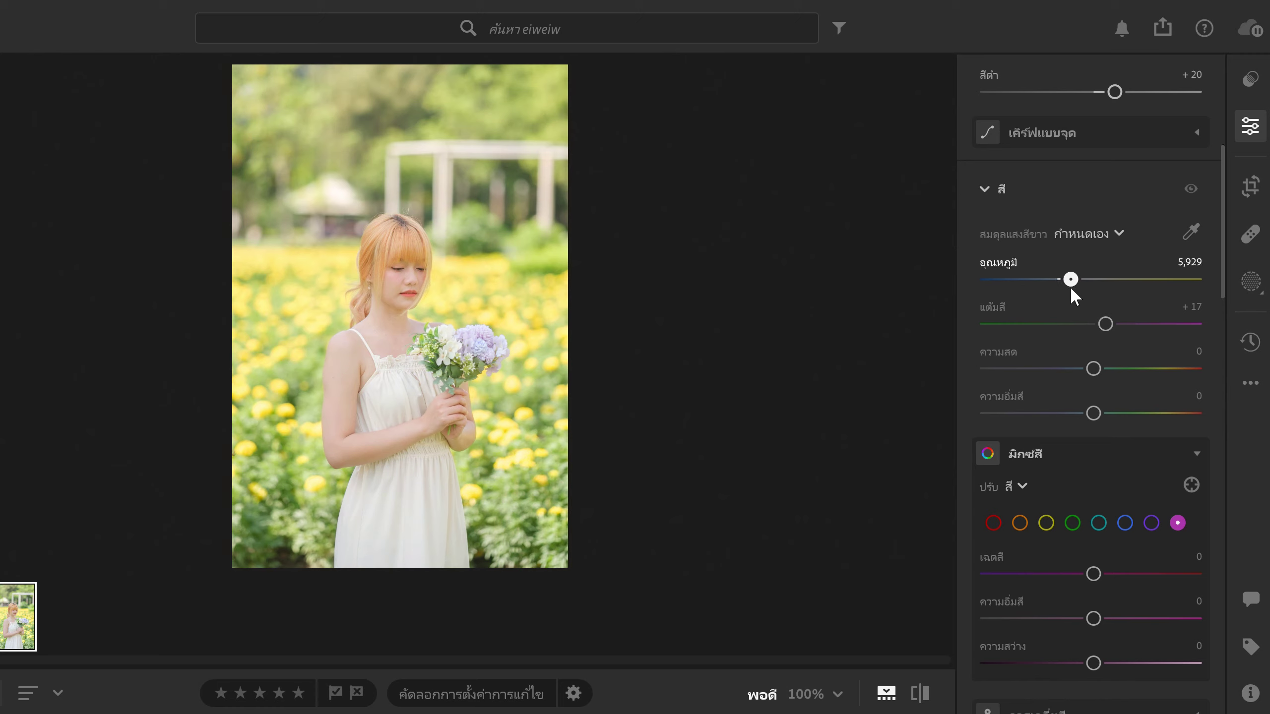
pyautogui.click(1183, 262)
pyautogui.write('5800')
pyautogui.press('Return')
pyautogui.moveTo(1109, 325); pyautogui.dragTo(1112, 328)
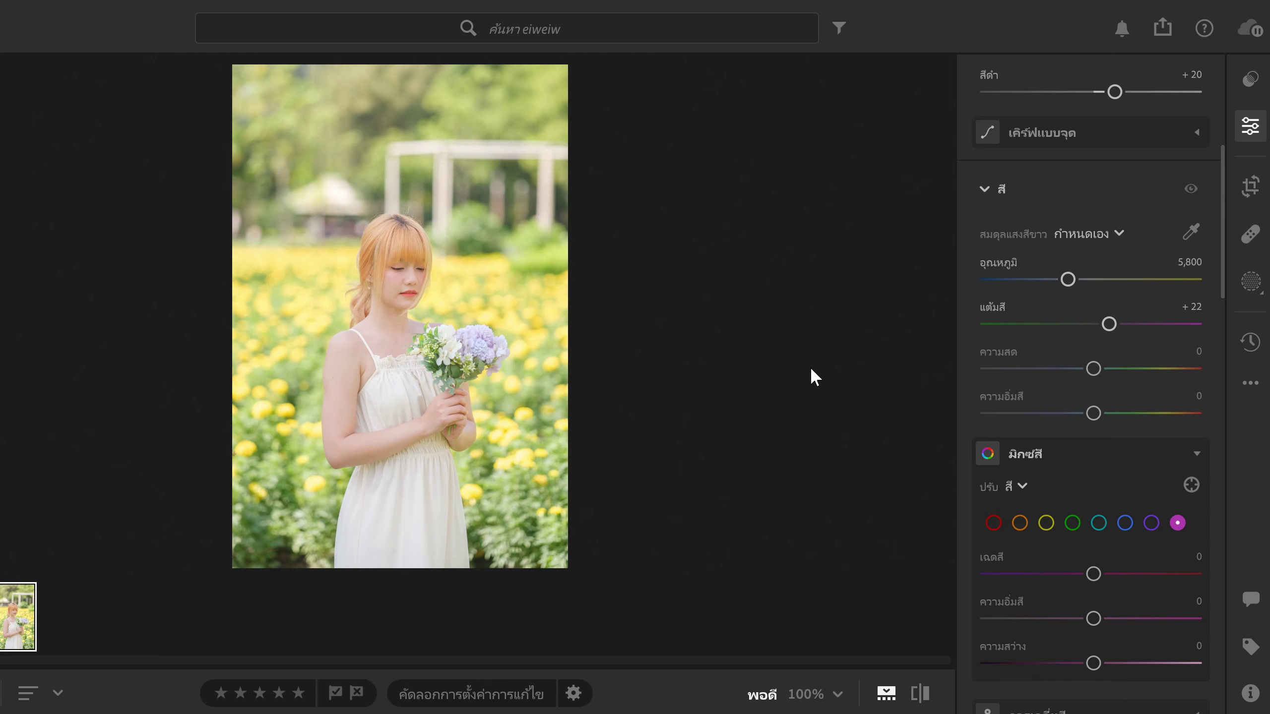
pyautogui.moveTo(1110, 328)
pyautogui.mouseDown()
pyautogui.moveTo(1099, 326)
pyautogui.moveTo(1115, 331)
pyautogui.mouseUp()
pyautogui.click(1191, 307)
pyautogui.write('25')
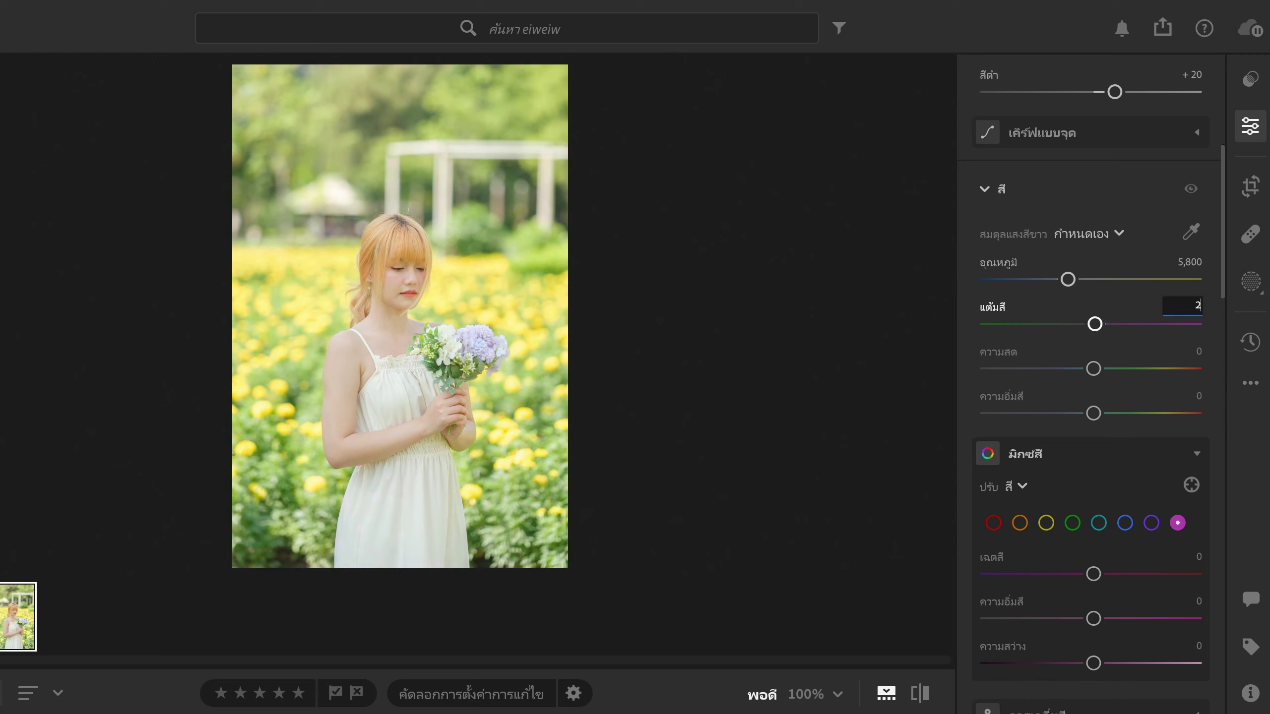
pyautogui.press('Tab')
# - Set the photo's overall vibrance to +10 and saturation to +5
pyautogui.click(1195, 352)
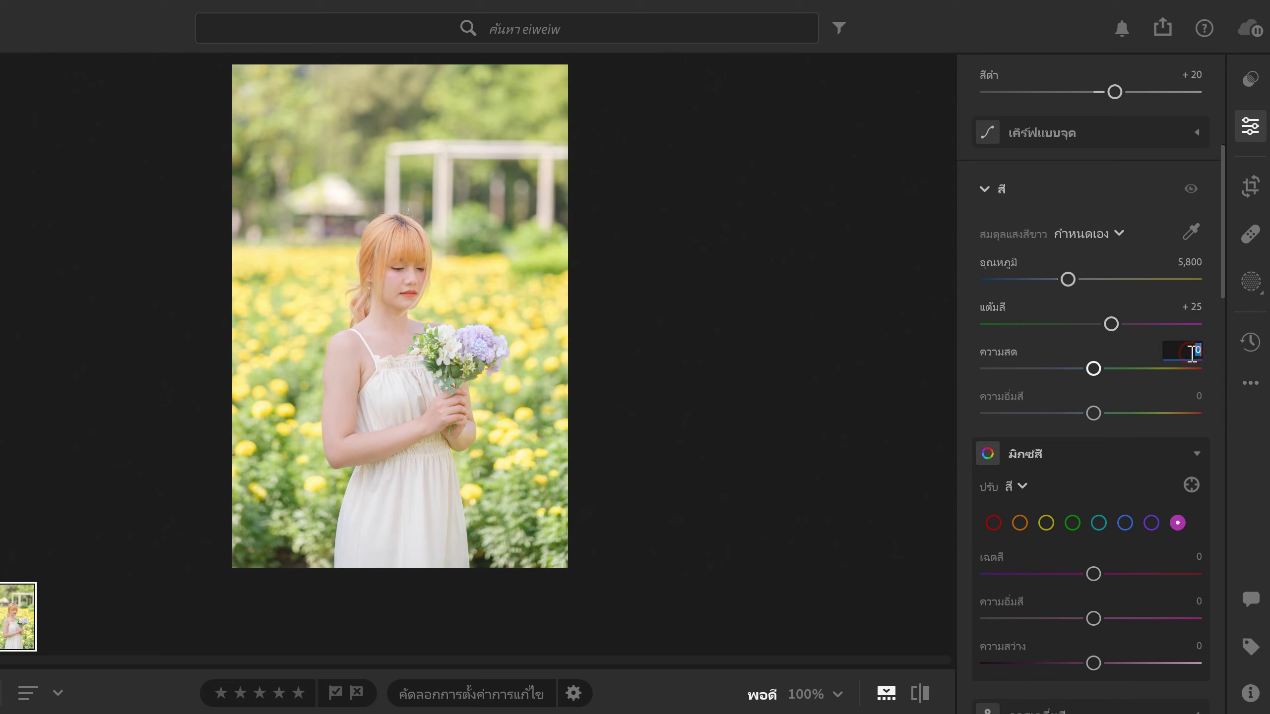
pyautogui.write('10')
pyautogui.click(1185, 394)
pyautogui.write('5')
pyautogui.press('Return')
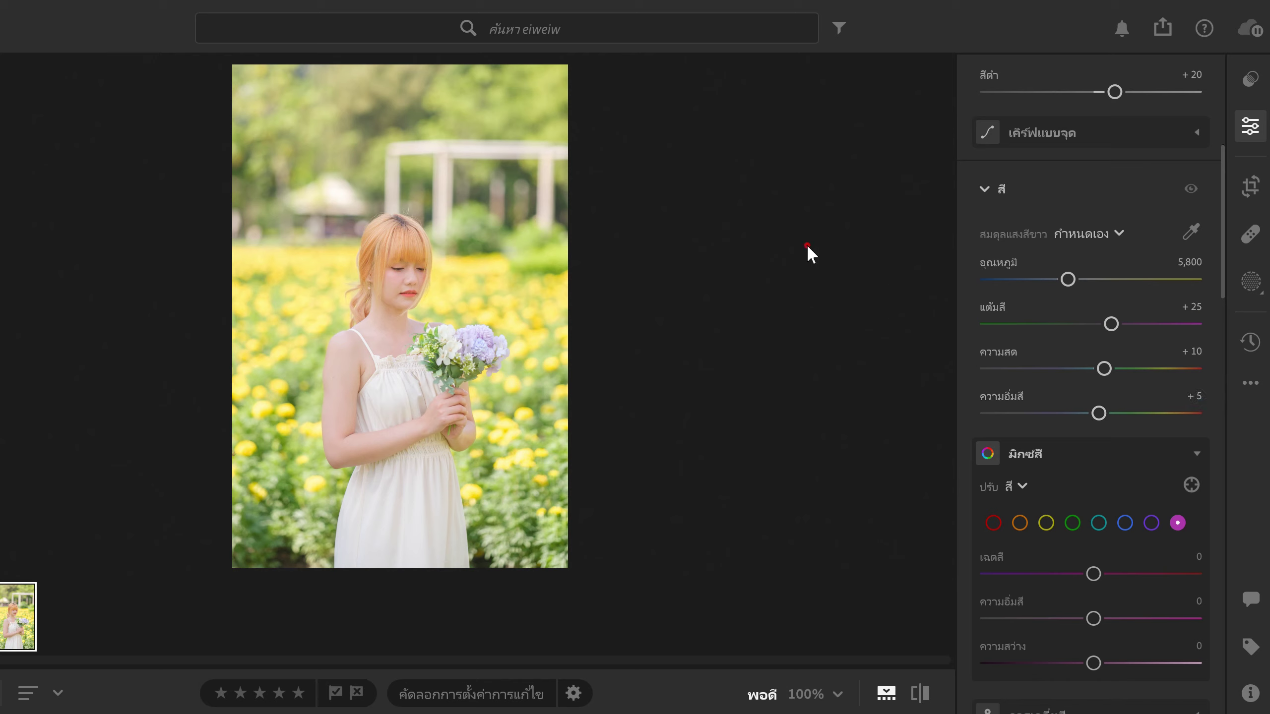
# - In the color mix, set the red range to hue -10, saturation -10 and luminance +10
pyautogui.scroll(-3, 1041, 350)
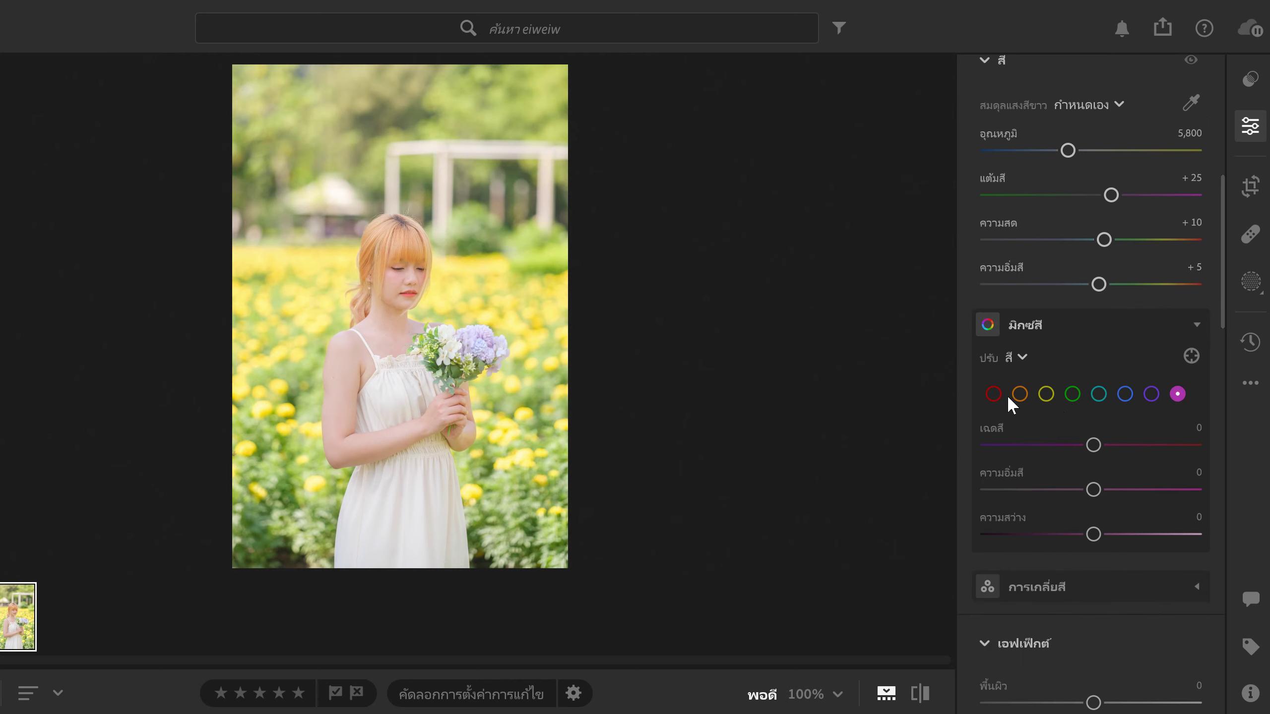
pyautogui.click(993, 394)
pyautogui.click(1197, 429)
pyautogui.write('-10')
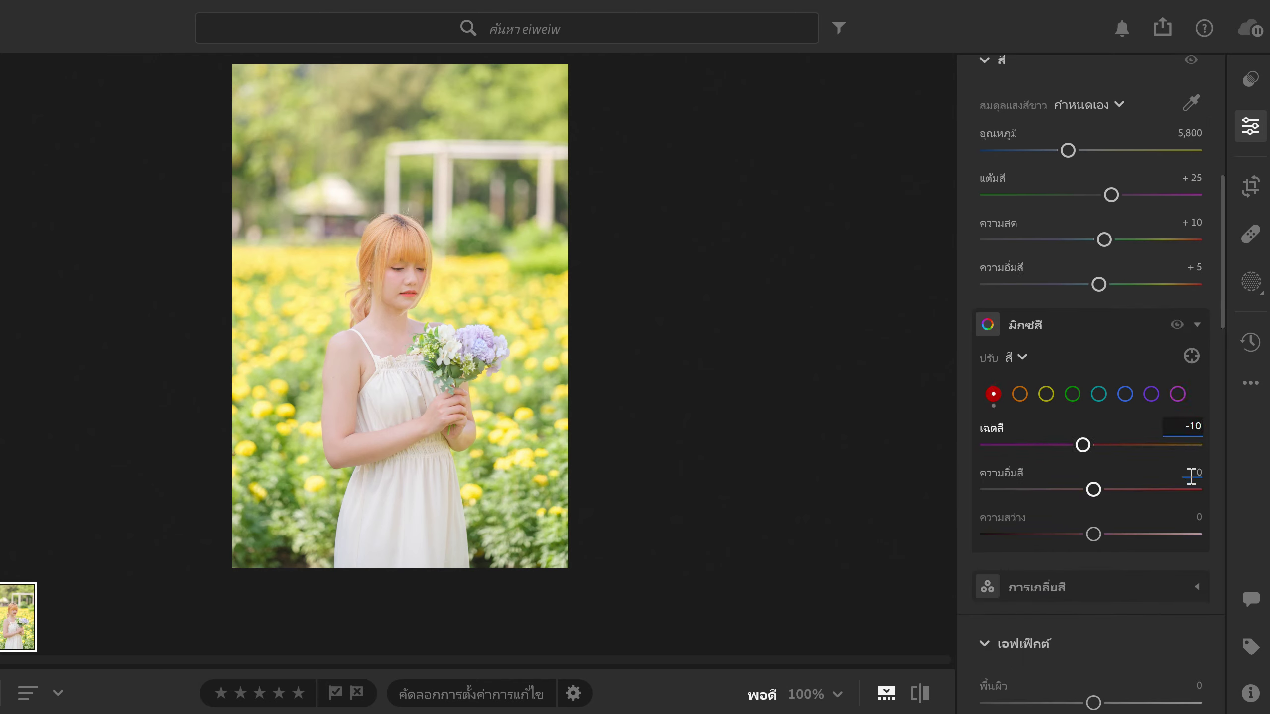
pyautogui.click(1192, 471)
pyautogui.write('20')
pyautogui.moveTo(1108, 490); pyautogui.dragTo(1030, 493)
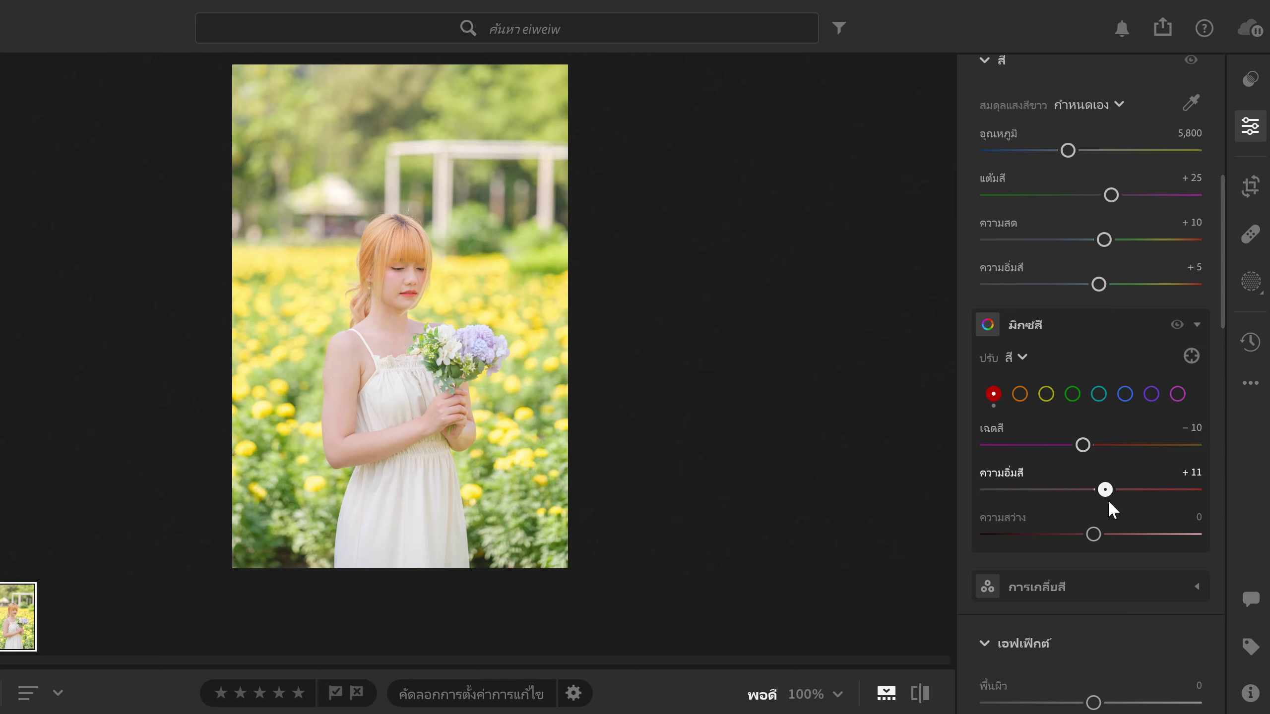
pyautogui.moveTo(1108, 500)
pyautogui.mouseDown()
pyautogui.moveTo(1059, 494)
pyautogui.moveTo(1118, 496)
pyautogui.mouseUp()
pyautogui.moveTo(1125, 495); pyautogui.dragTo(1096, 495)
pyautogui.click(1175, 523)
pyautogui.write('10')
pyautogui.press('Return')
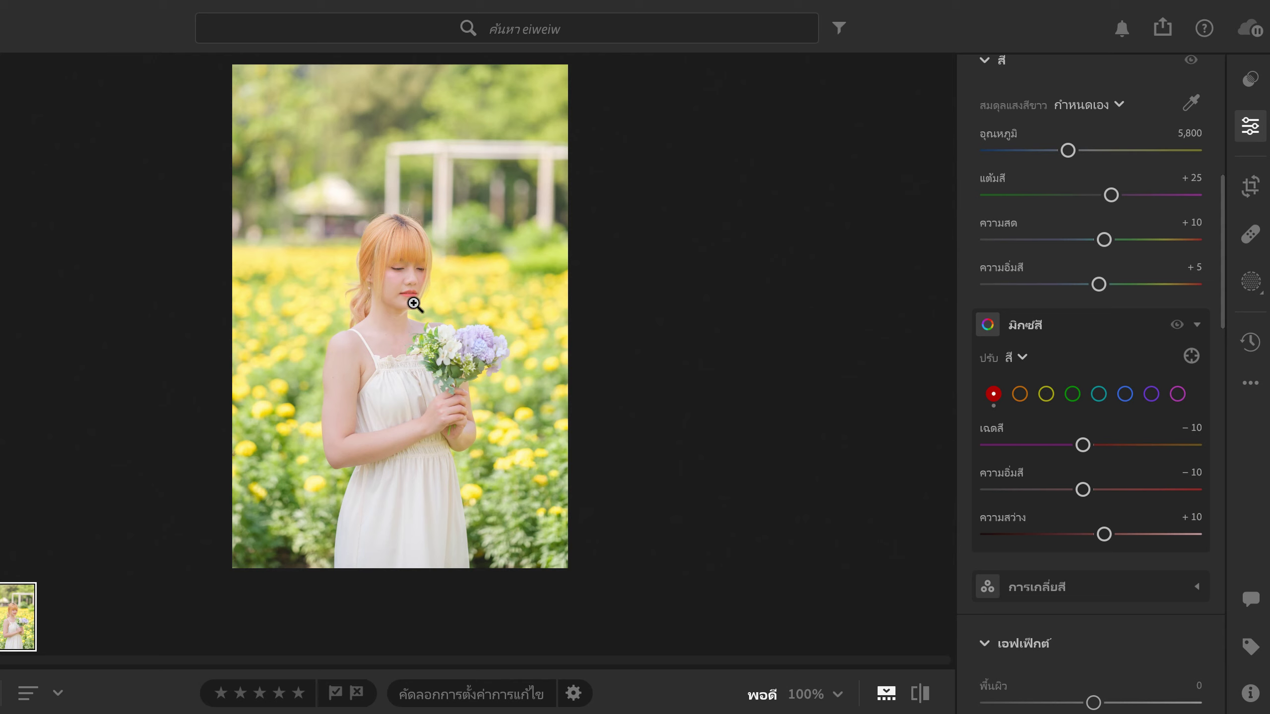
# - Set the orange range of the color mix to hue -10, saturation -10 and luminance +10
pyautogui.click(1021, 398)
pyautogui.moveTo(1093, 444)
pyautogui.mouseDown()
pyautogui.moveTo(1074, 444)
pyautogui.moveTo(1099, 445)
pyautogui.moveTo(1084, 445)
pyautogui.mouseUp()
pyautogui.click(1177, 430)
pyautogui.write('-10')
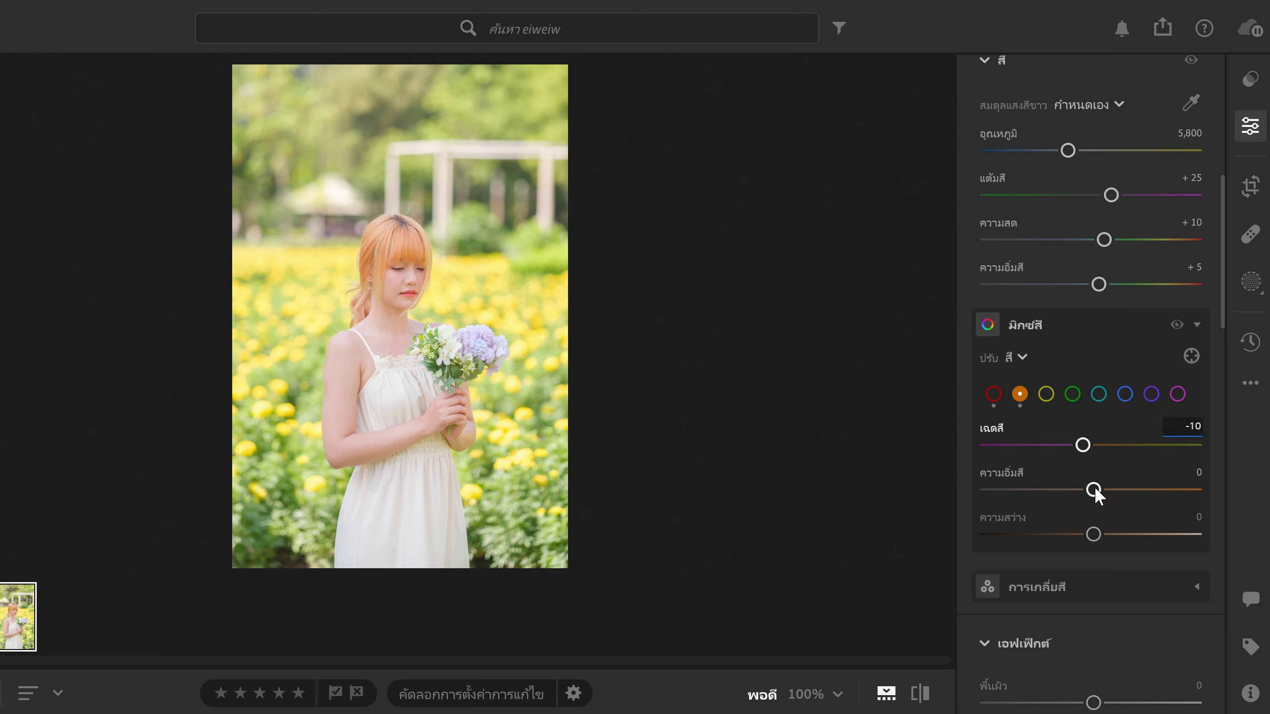
pyautogui.moveTo(1094, 488)
pyautogui.mouseDown()
pyautogui.moveTo(1056, 492)
pyautogui.moveTo(1086, 491)
pyautogui.mouseUp()
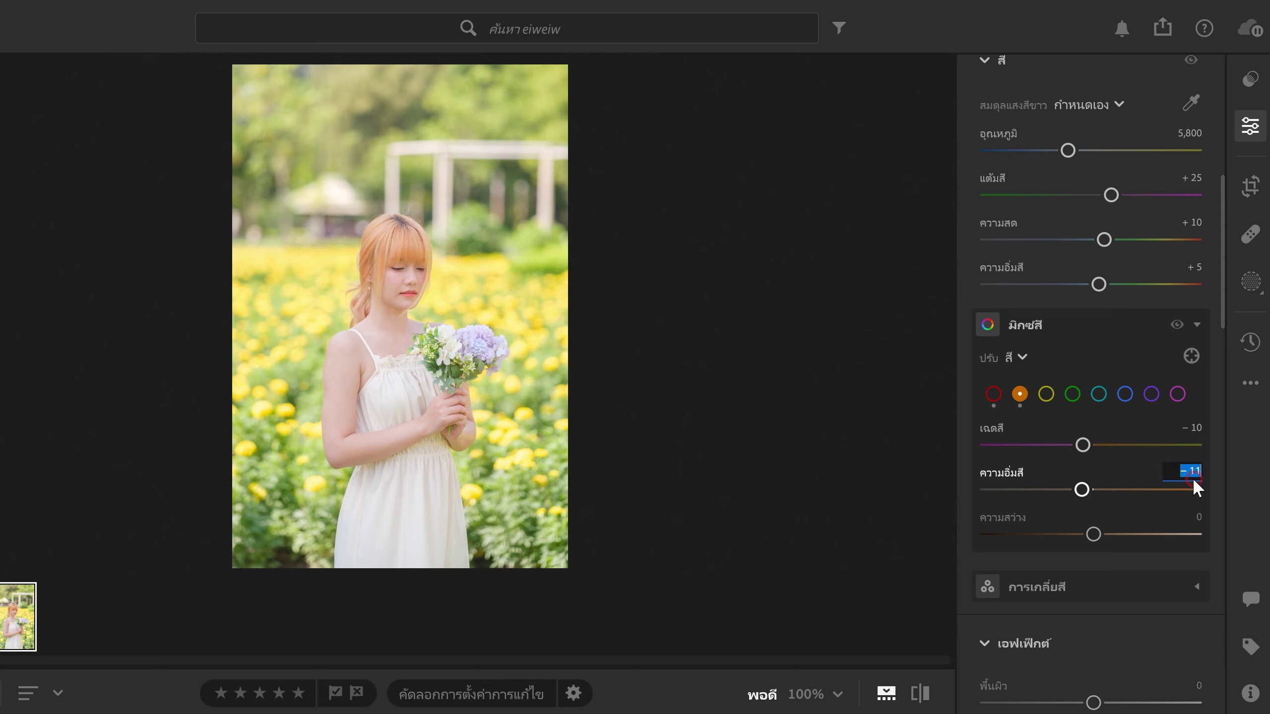
pyautogui.write('-10')
pyautogui.click(1187, 520)
pyautogui.write('10')
pyautogui.press('Return')
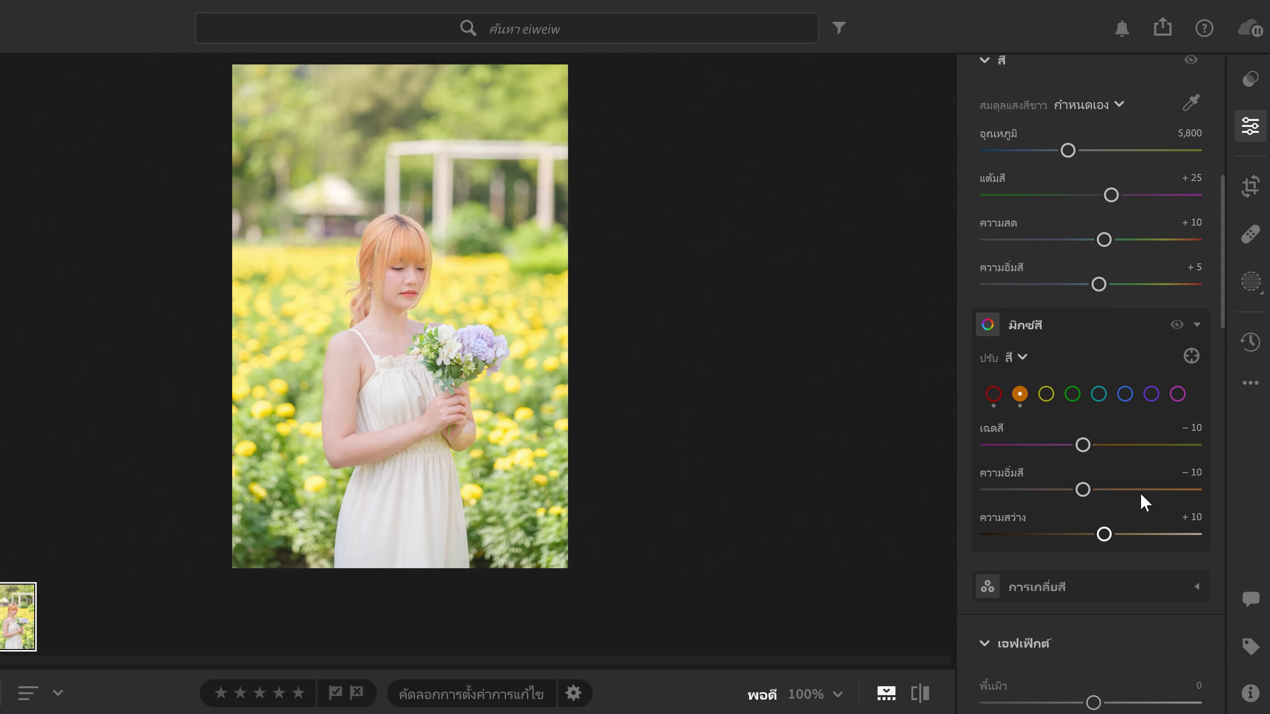
# - Set the yellow range of the color mix to hue -10, saturation +10 and luminance -10
pyautogui.click(1044, 396)
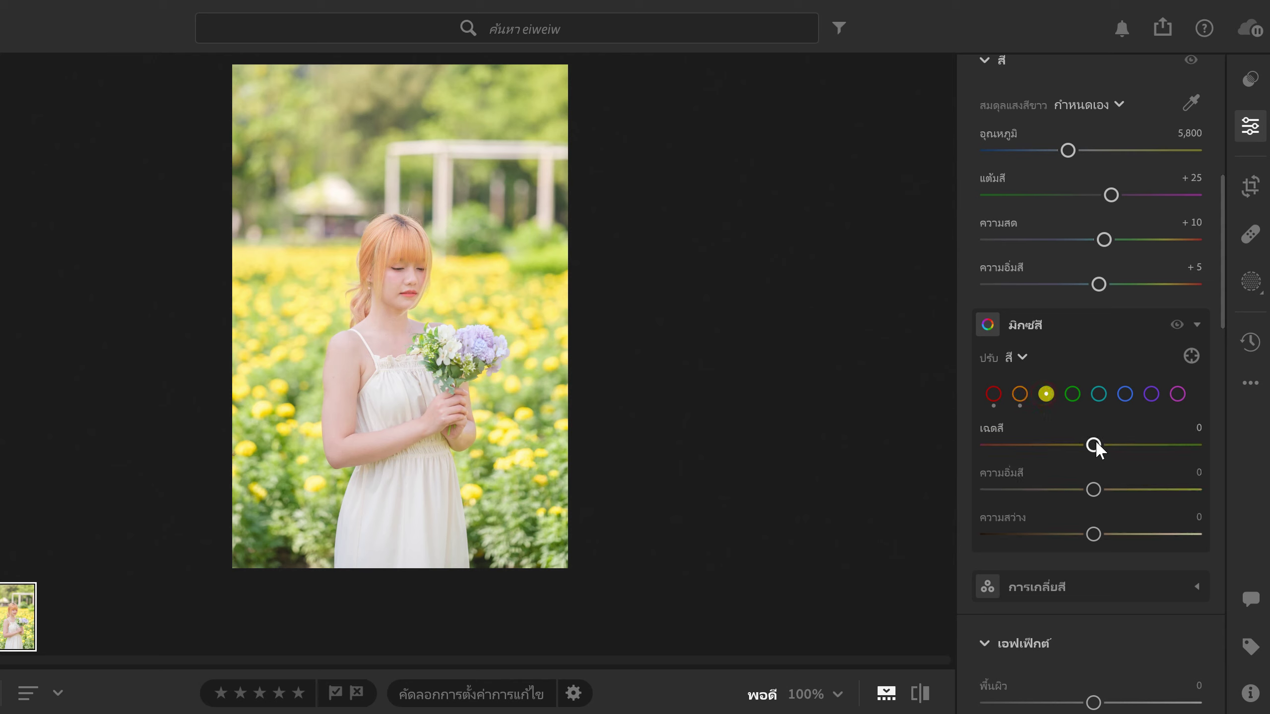
pyautogui.moveTo(1093, 444); pyautogui.dragTo(1119, 491)
pyautogui.click(1182, 474)
pyautogui.write('10')
pyautogui.click(1178, 515)
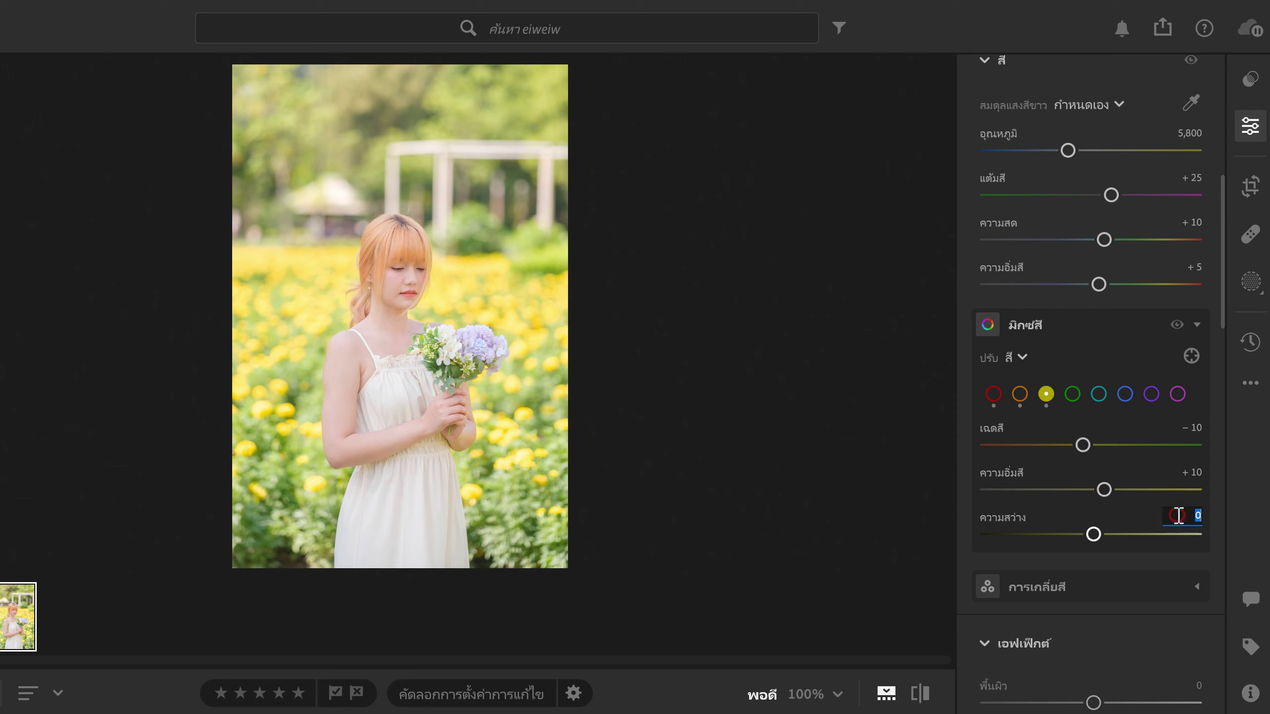
pyautogui.write('-10')
pyautogui.press('Return')
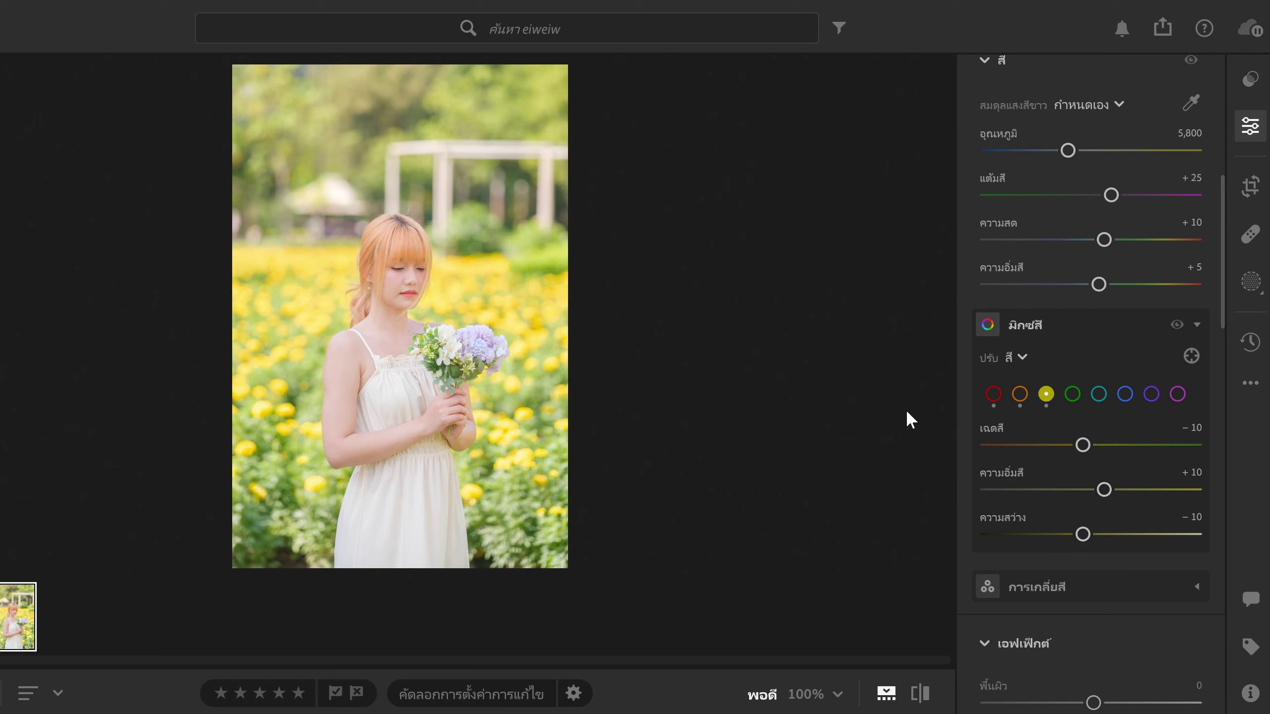
# - Set the green range of the color mix to hue +10 and saturation -20
pyautogui.click(1072, 394)
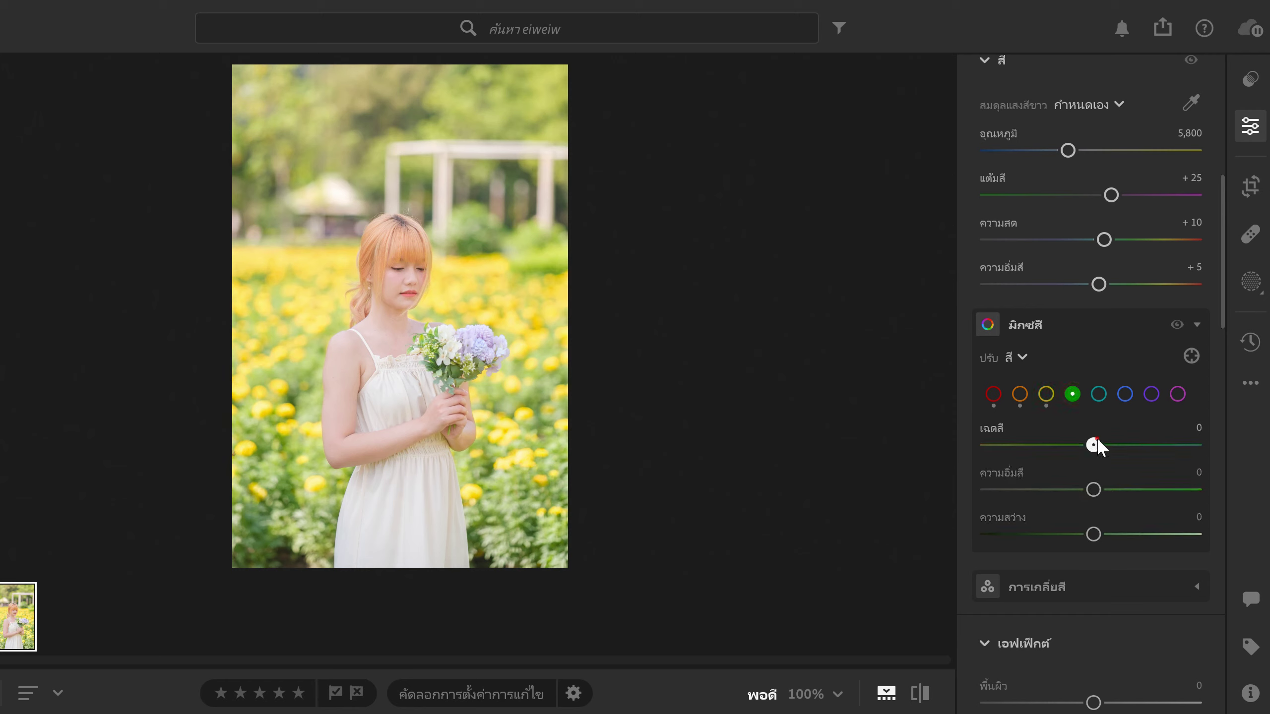
pyautogui.moveTo(1096, 447)
pyautogui.mouseDown()
pyautogui.moveTo(1080, 449)
pyautogui.moveTo(1110, 448)
pyautogui.moveTo(1068, 450)
pyautogui.moveTo(1103, 452)
pyautogui.mouseUp()
pyautogui.click(1045, 394)
pyautogui.click(1072, 393)
pyautogui.click(1184, 431)
pyautogui.write('10')
pyautogui.press('Return')
pyautogui.moveTo(1093, 489)
pyautogui.mouseDown()
pyautogui.moveTo(1067, 496)
pyautogui.moveTo(1147, 492)
pyautogui.moveTo(1075, 497)
pyautogui.mouseUp()
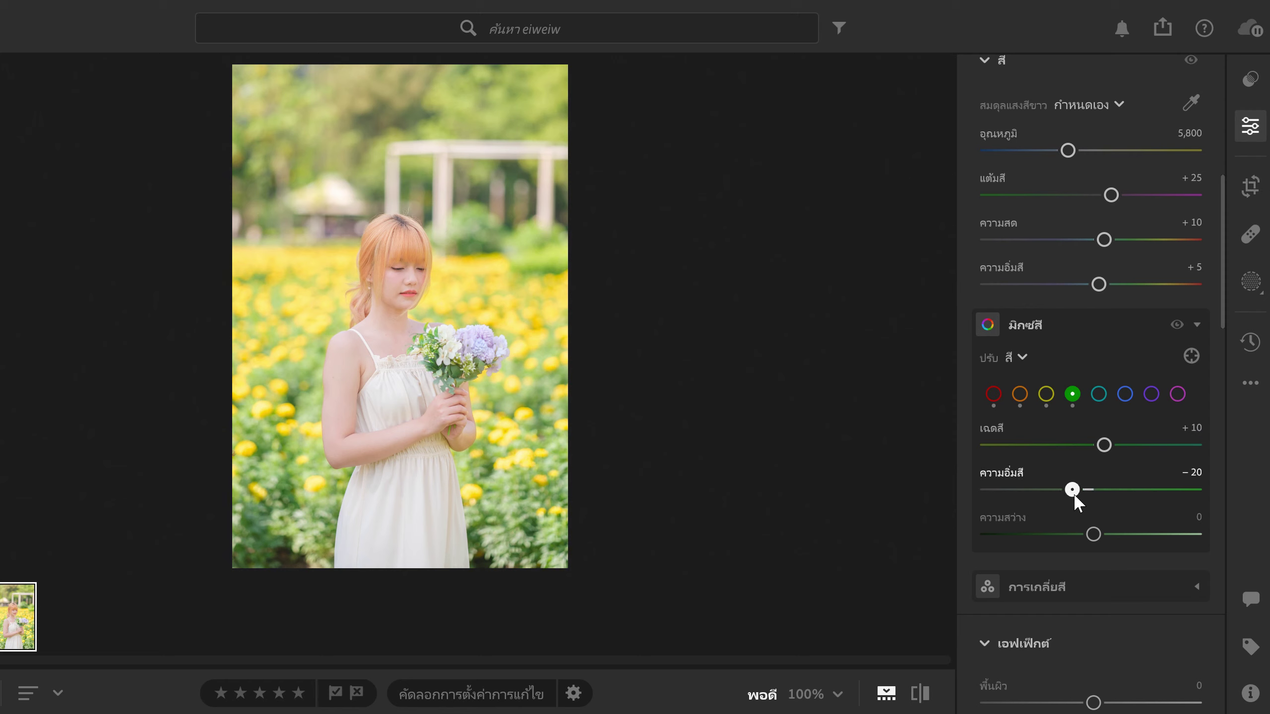
# - Try brightening and darkening the greens, and set the green luminance to -10
pyautogui.click(1188, 532)
pyautogui.click(1195, 517)
pyautogui.write('10')
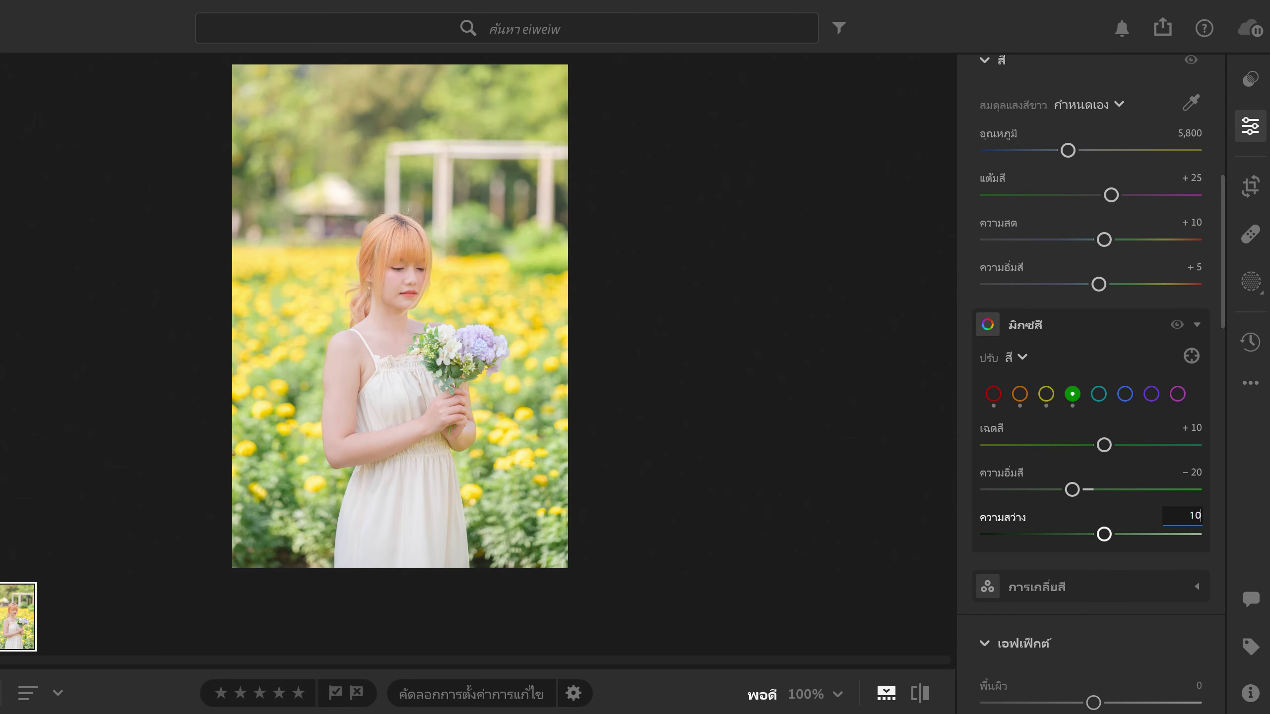
pyautogui.press('Return')
pyautogui.moveTo(1104, 534); pyautogui.dragTo(1090, 534)
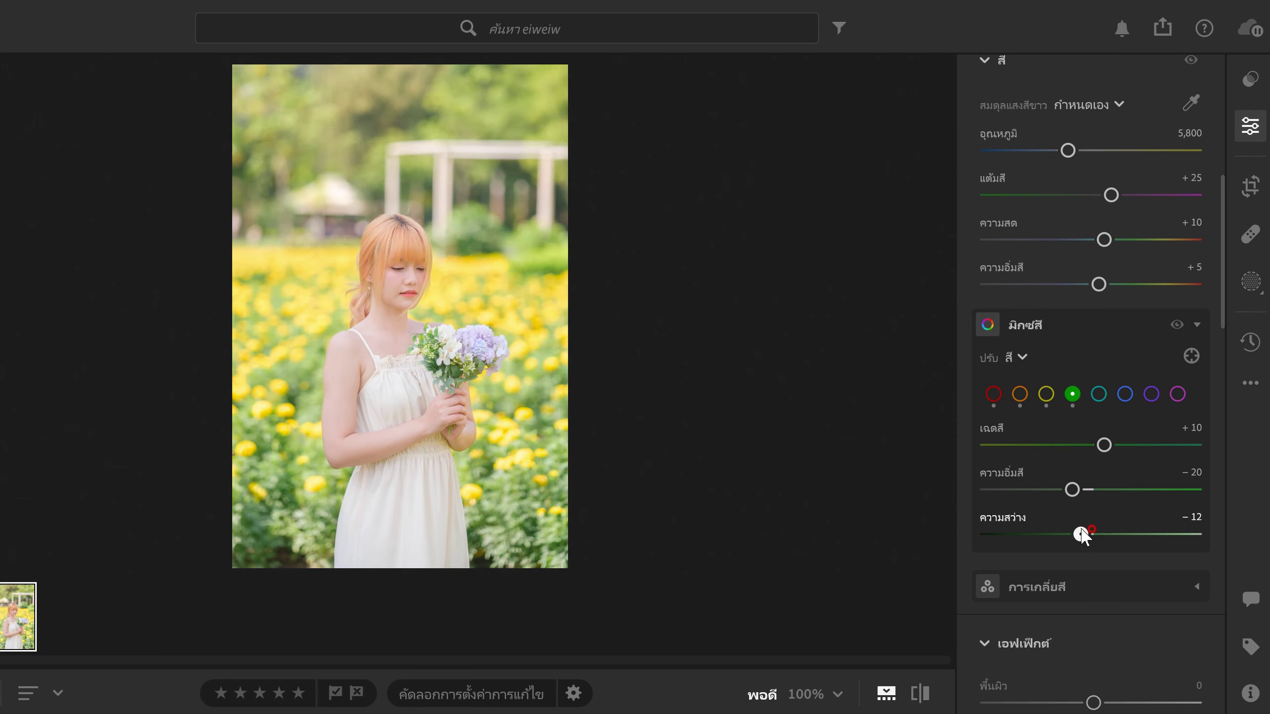
pyautogui.click(1182, 516)
pyautogui.write('-10')
pyautogui.press('Return')
# - Try hue shifts on the aqua and blue ranges of the color mix and reset both to 0
pyautogui.click(1099, 394)
pyautogui.moveTo(1094, 445)
pyautogui.mouseDown()
pyautogui.moveTo(1023, 448)
pyautogui.moveTo(1153, 451)
pyautogui.moveTo(1119, 471)
pyautogui.moveTo(1137, 475)
pyautogui.moveTo(1020, 447)
pyautogui.moveTo(1176, 451)
pyautogui.moveTo(1103, 453)
pyautogui.mouseUp()
pyautogui.click(1190, 434)
pyautogui.write('0')
pyautogui.click(1126, 396)
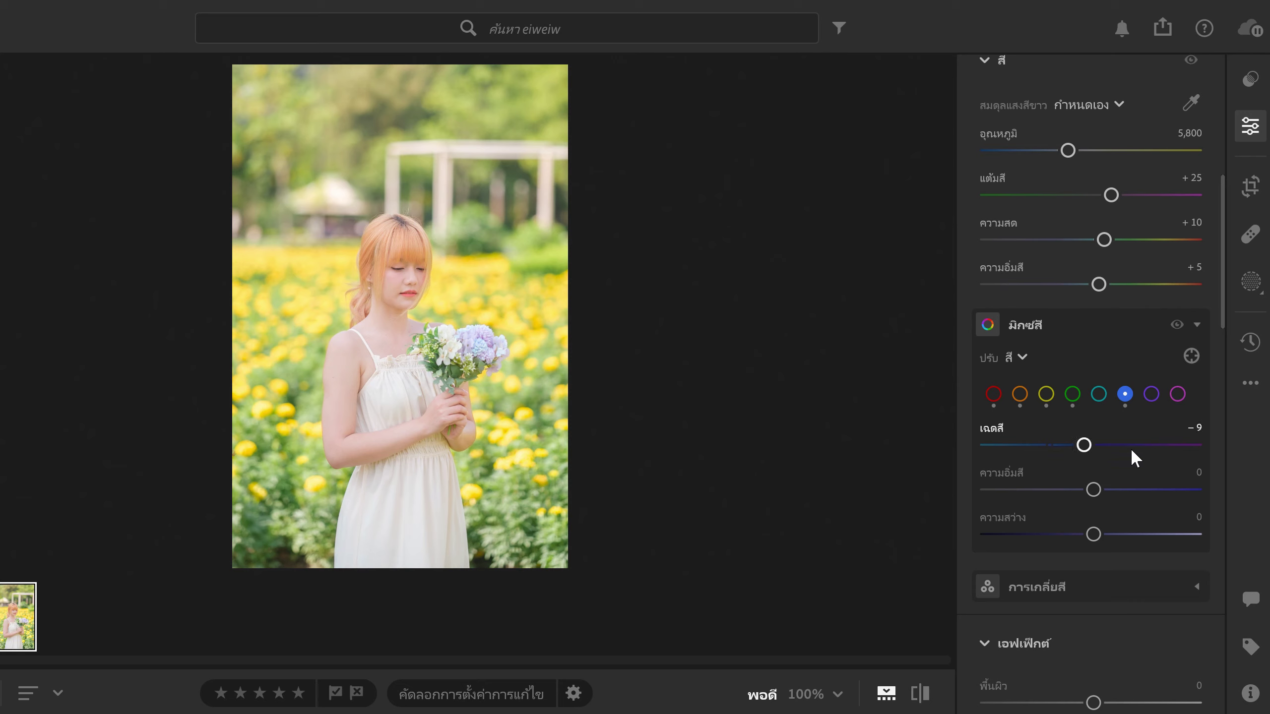
pyautogui.click(1191, 428)
pyautogui.write('0')
# - Set the purple range of the color mix to hue +10, saturation +10 and luminance -10
pyautogui.click(1150, 395)
pyautogui.moveTo(1093, 445); pyautogui.dragTo(1058, 445)
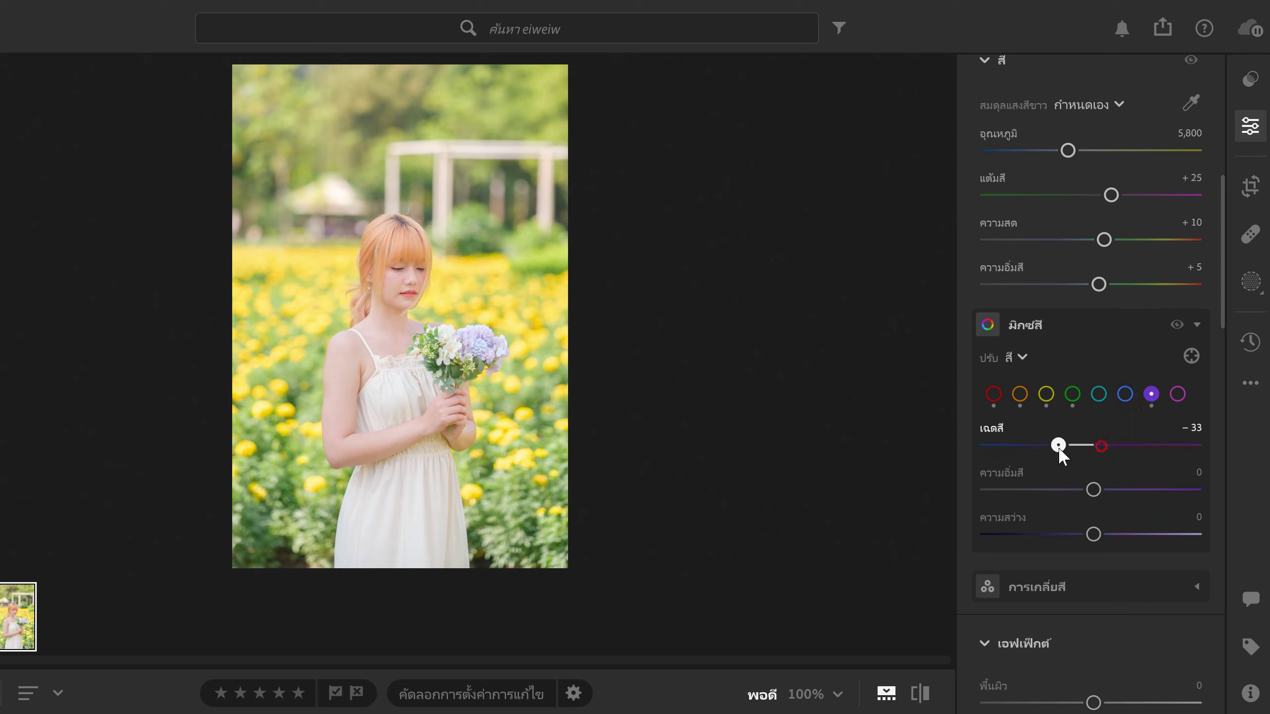
pyautogui.moveTo(1161, 449); pyautogui.dragTo(1115, 457)
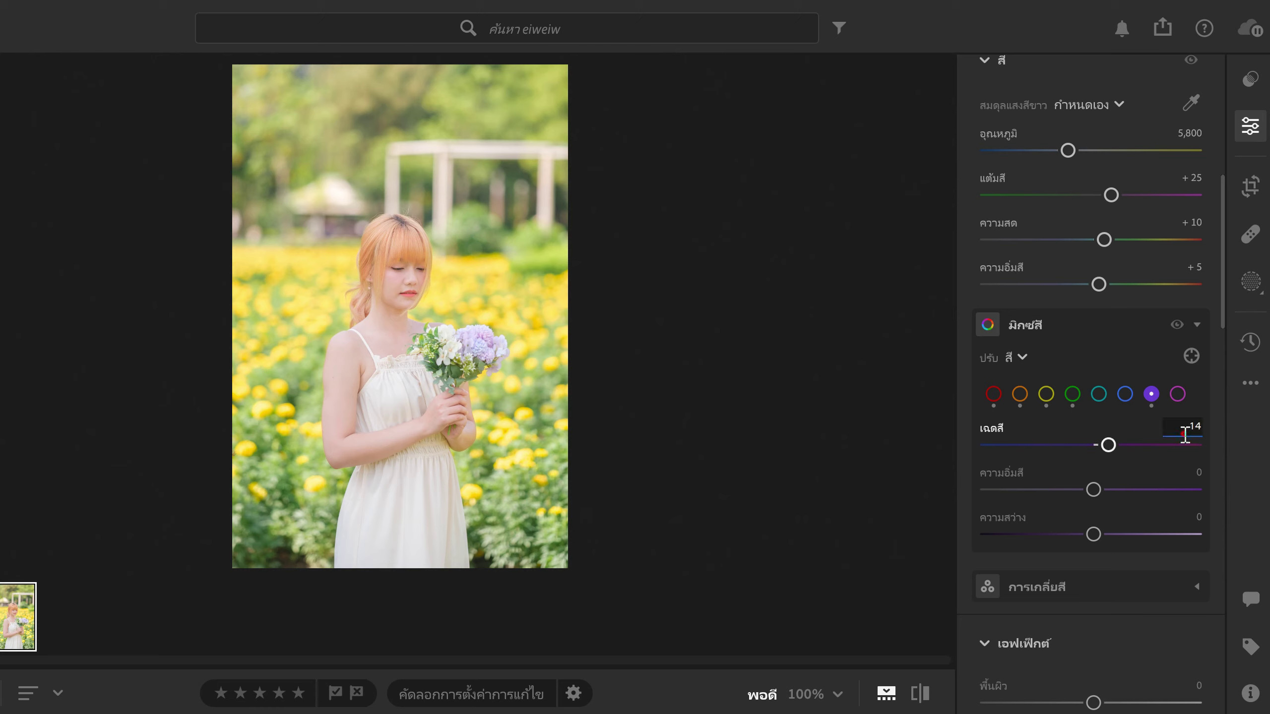
pyautogui.click(1186, 429)
pyautogui.write('10')
pyautogui.click(1185, 473)
pyautogui.write('10')
pyautogui.click(1176, 513)
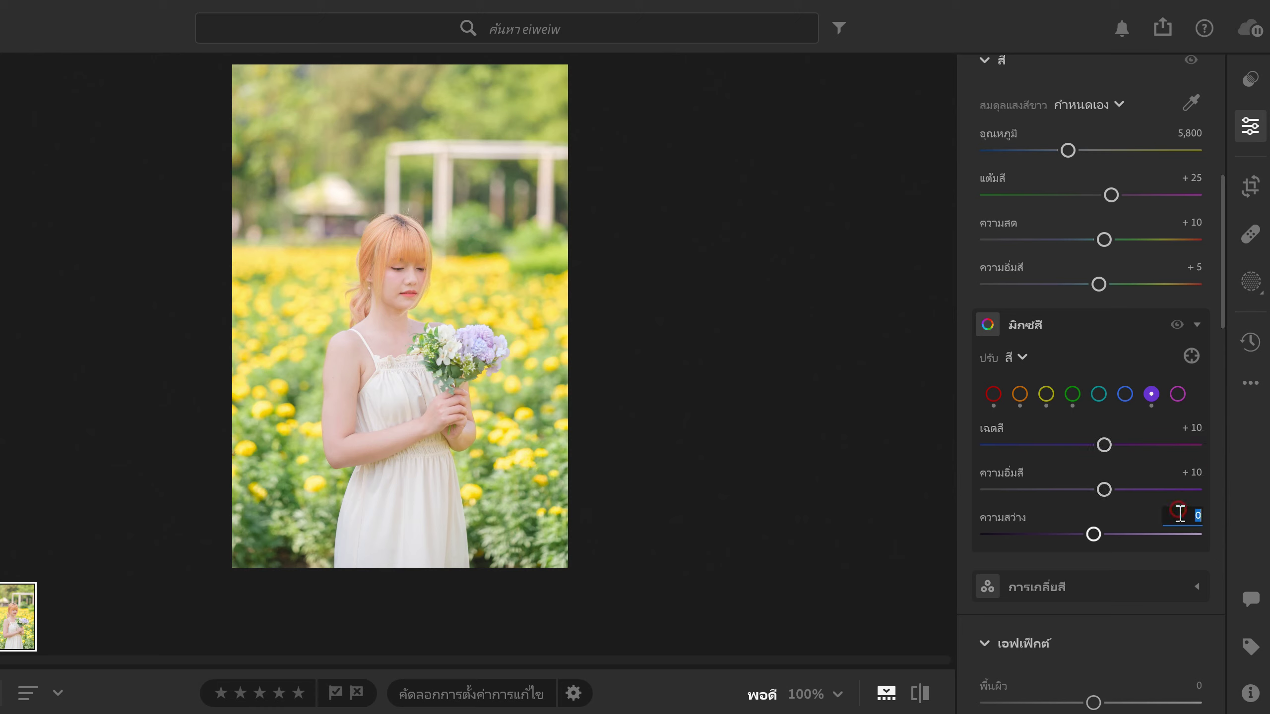
pyautogui.write('-10')
pyautogui.press('Return')
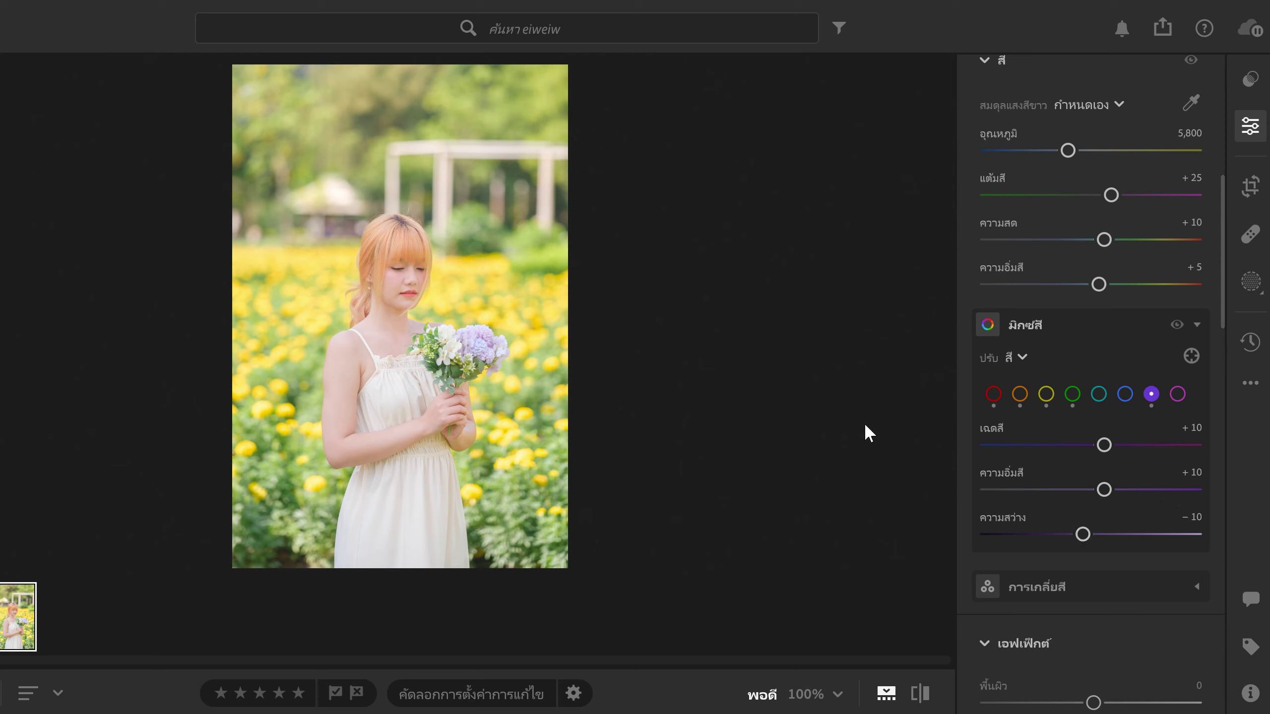
# - Try a hue shift on the magenta range of the color mix and reset it to 0
pyautogui.click(1178, 394)
pyautogui.moveTo(1089, 442); pyautogui.dragTo(1128, 444)
pyautogui.click(1190, 428)
pyautogui.write('0')
pyautogui.press('Return')
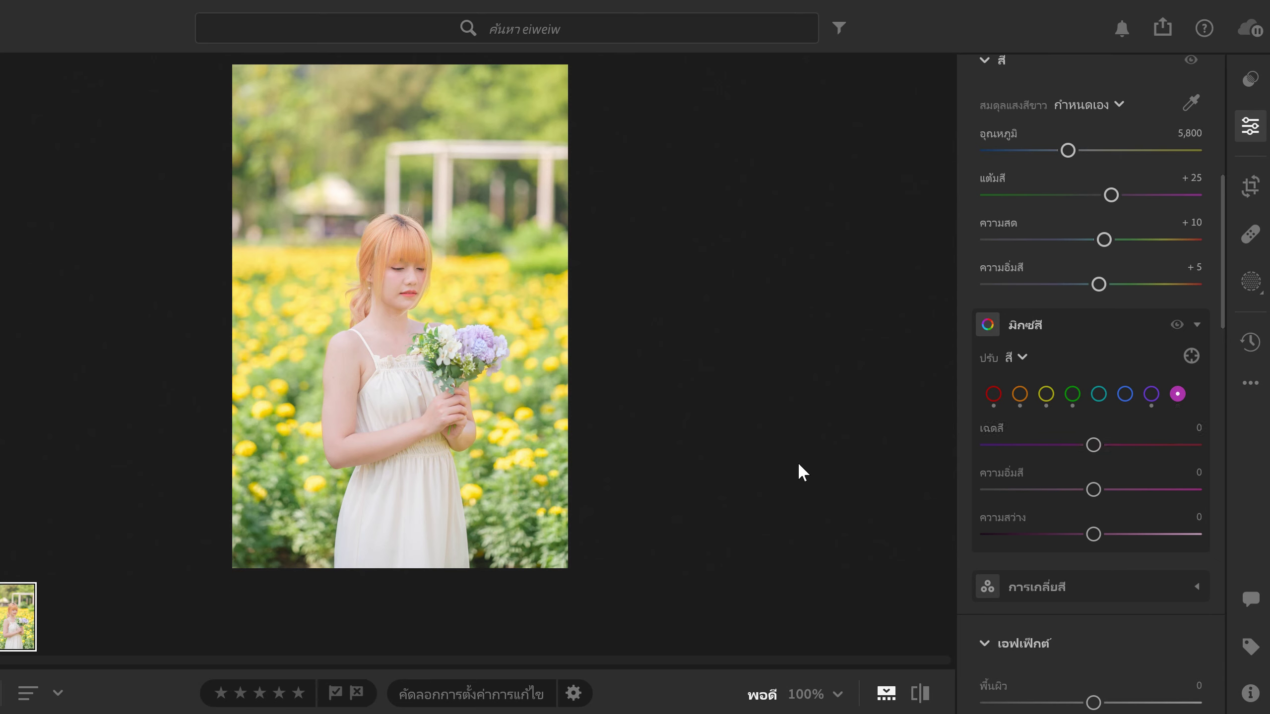
# - Set the texture effect to -40 and the clarity to -10
pyautogui.scroll(-6, 1054, 445)
pyautogui.click(1190, 380)
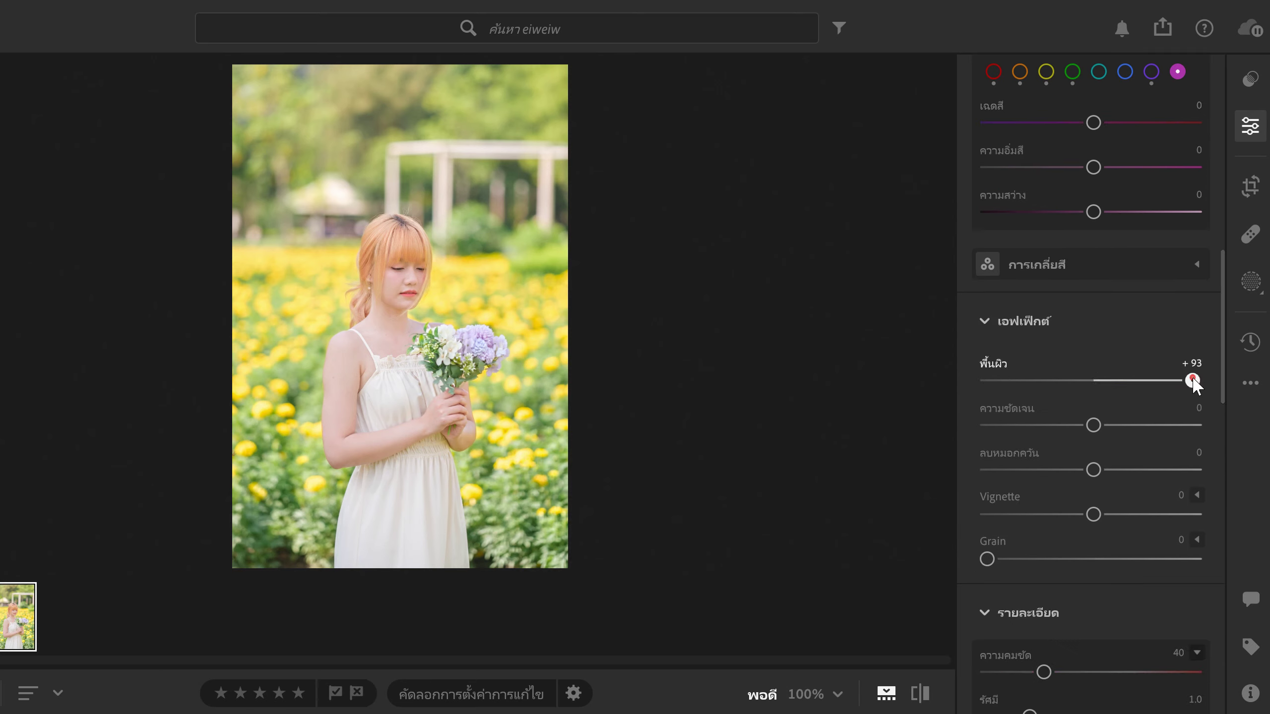
pyautogui.click(1192, 362)
pyautogui.write('-40')
pyautogui.press('Return')
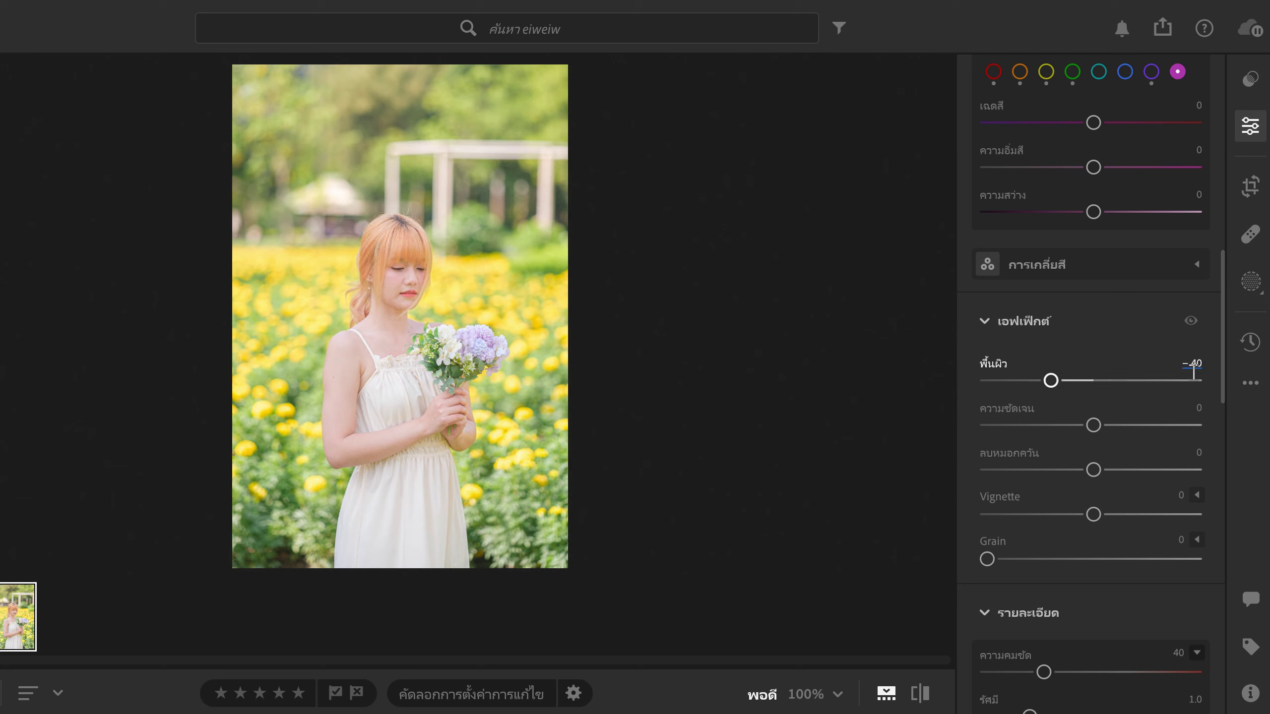
pyautogui.click(1190, 414)
pyautogui.write('-10')
pyautogui.press('Return')
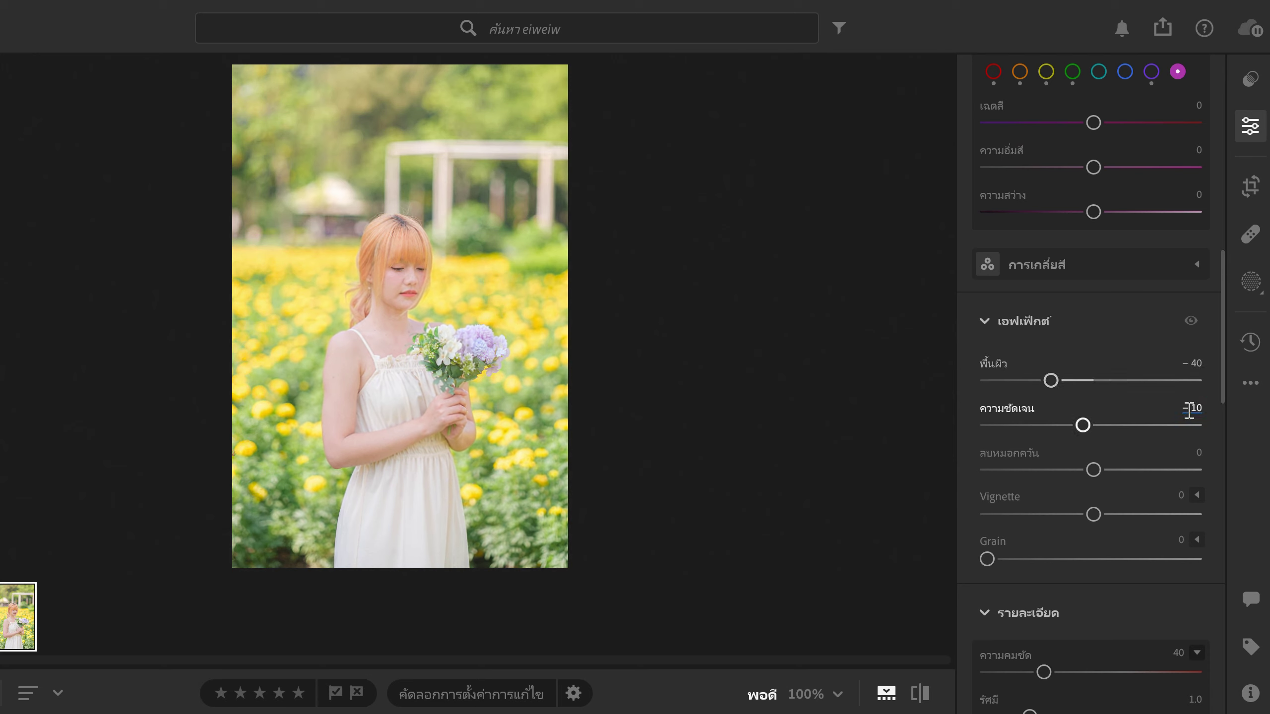
# - Set the sharpening amount in the detail settings to 50
pyautogui.scroll(-3, 1108, 433)
pyautogui.scroll(-2, 1123, 426)
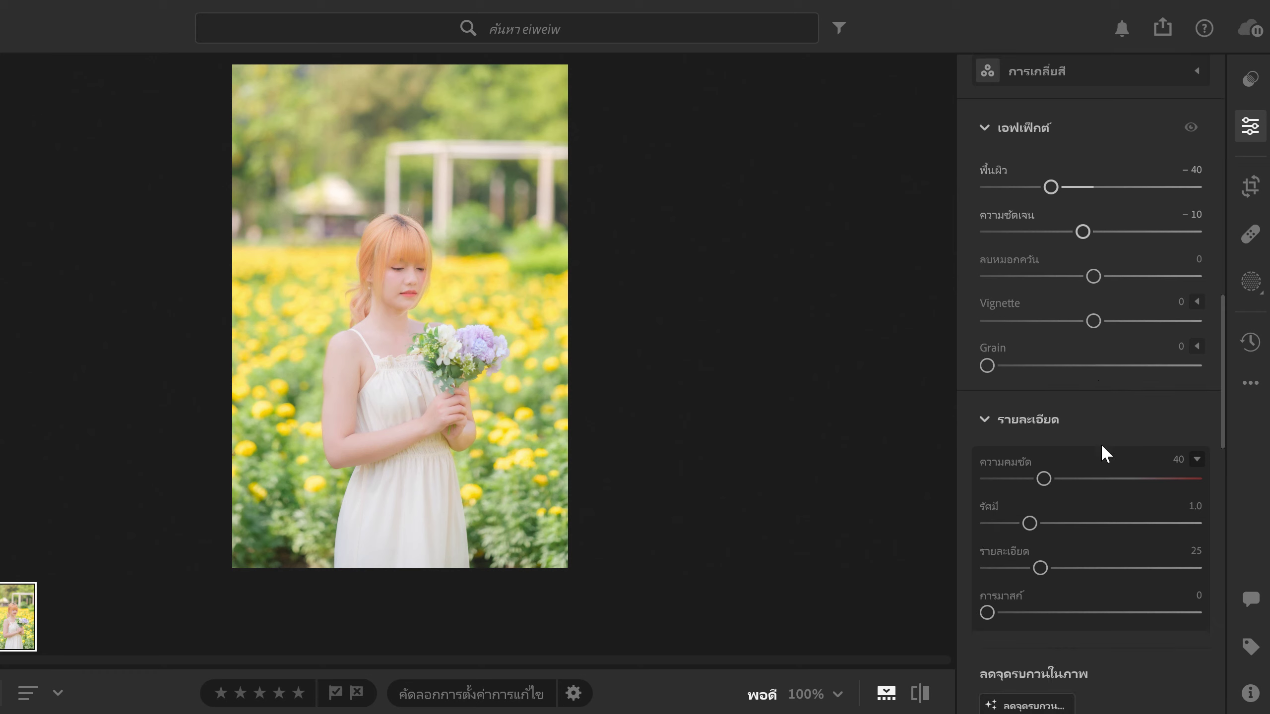
pyautogui.click(1164, 460)
pyautogui.write('50')
pyautogui.press('Return')
# - Compare the edit with the original photo and set the orange range's saturation in the color mix to -15
pyautogui.scroll(15, 1061, 431)
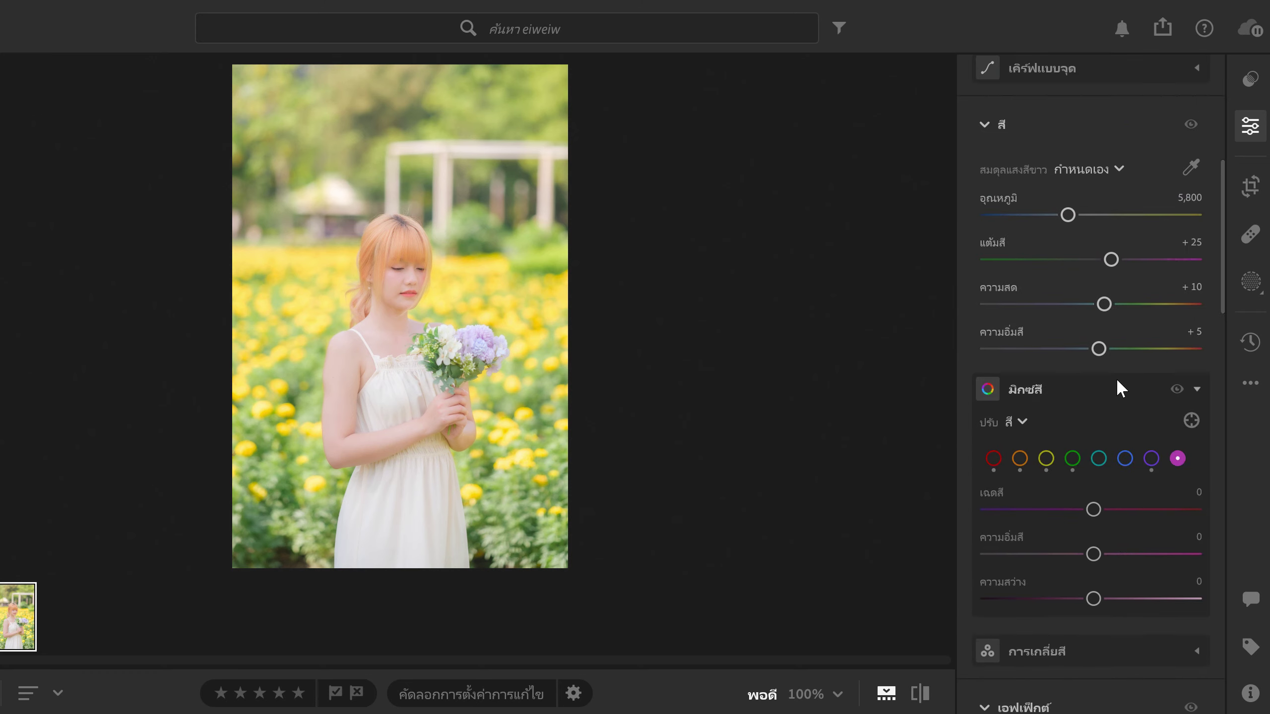
pyautogui.click(919, 693)
pyautogui.click(919, 693)
pyautogui.click(919, 695)
pyautogui.click(1020, 458)
pyautogui.moveTo(1082, 553); pyautogui.dragTo(1079, 556)
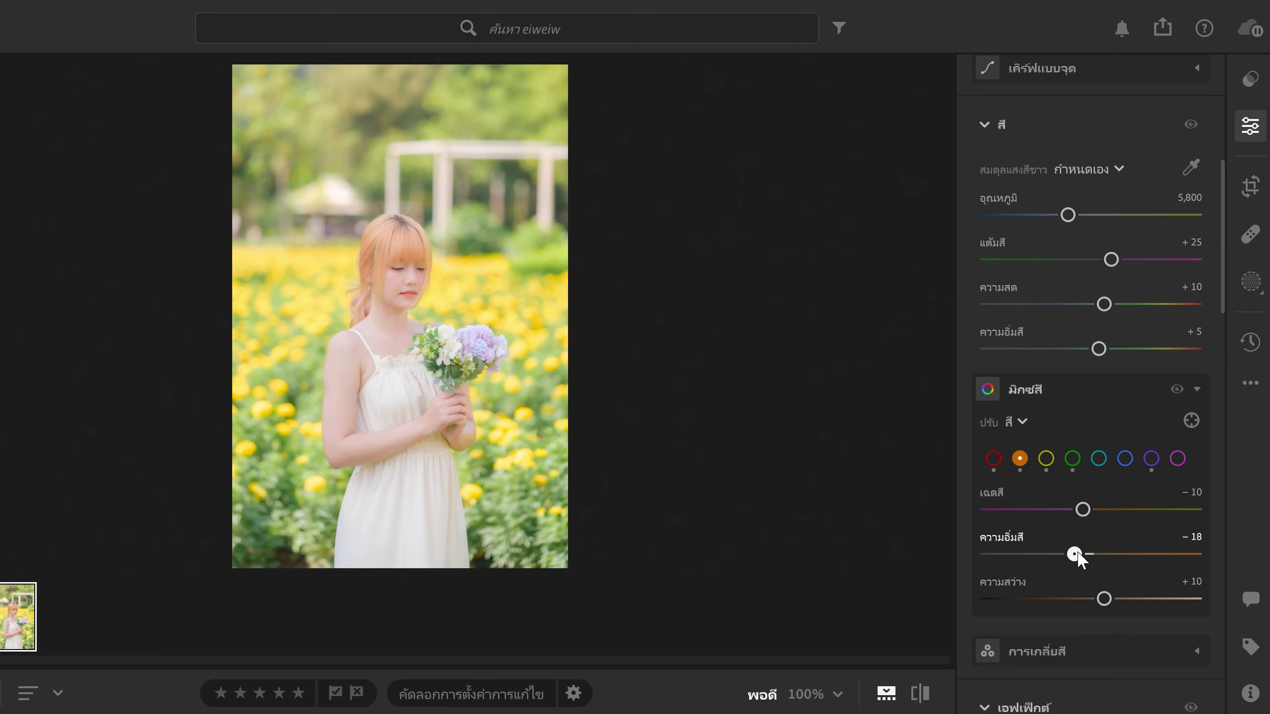
pyautogui.click(1164, 528)
pyautogui.write('-15')
pyautogui.press('Return')
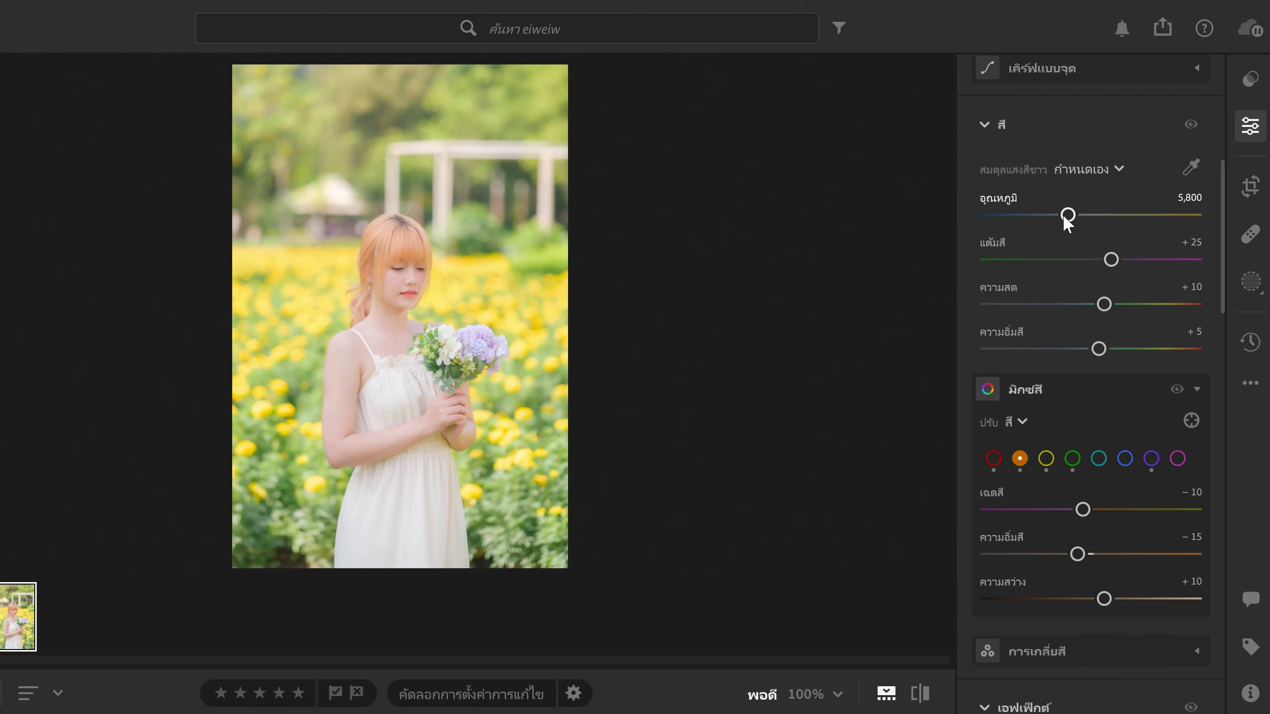
# - Set the white balance temperature to 5,400 and compare the edit with the original photo
pyautogui.moveTo(1067, 217); pyautogui.dragTo(1058, 216)
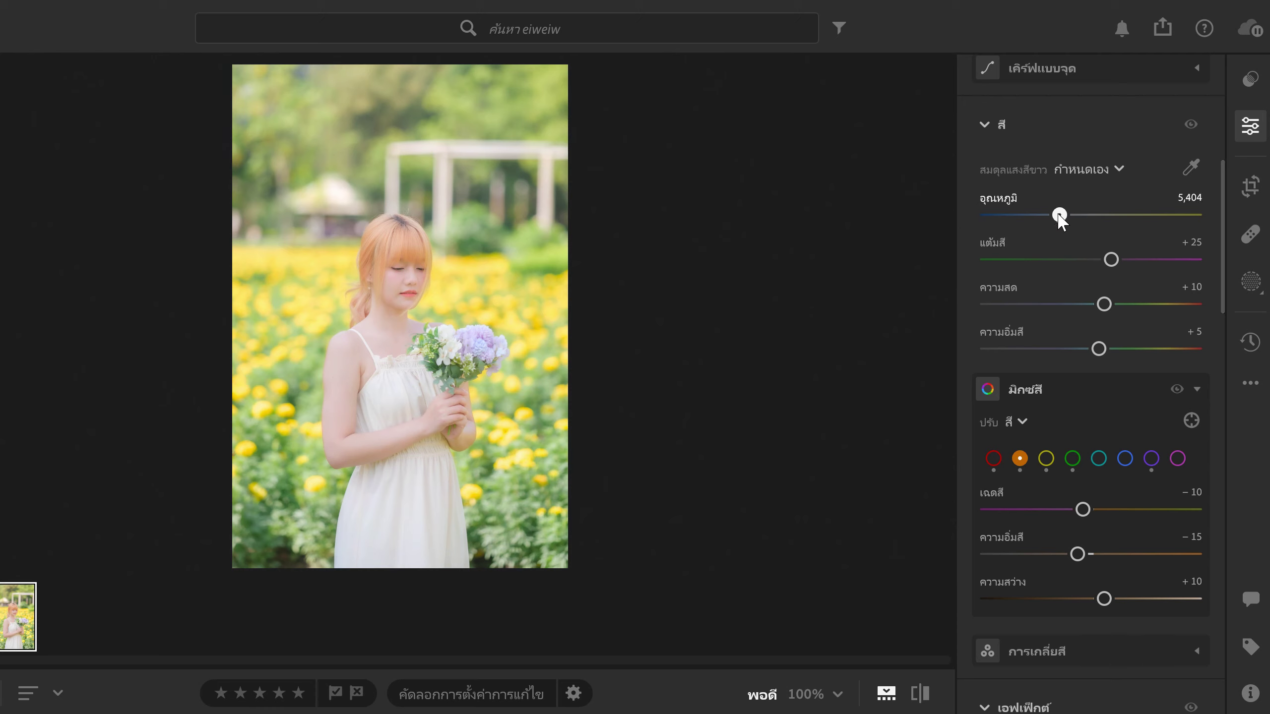
pyautogui.click(1182, 198)
pyautogui.write('5400')
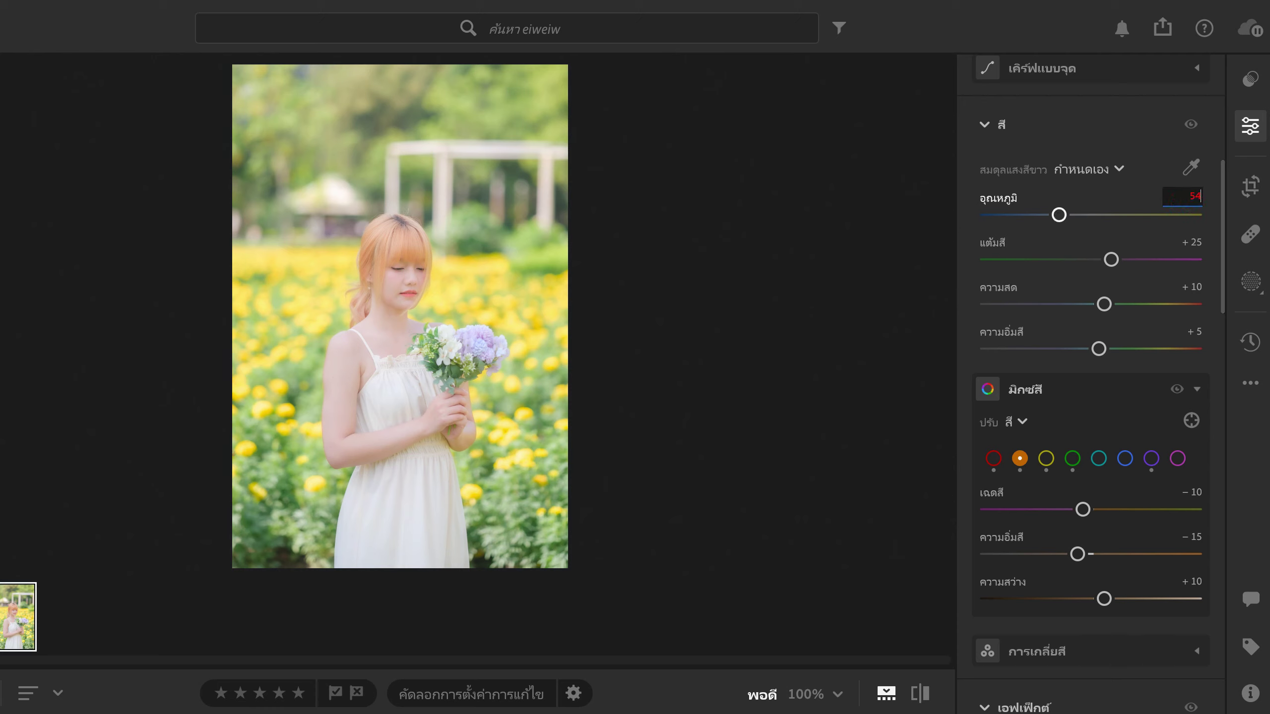
pyautogui.press('Return')
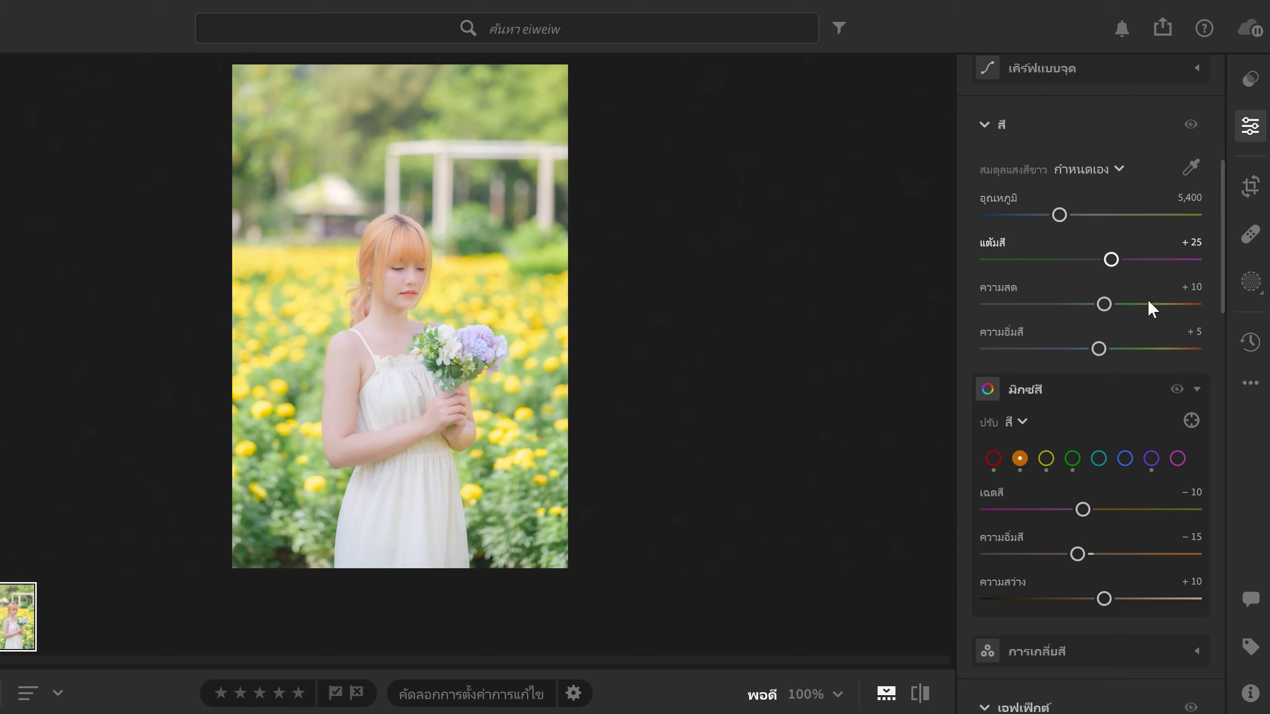
pyautogui.click(919, 694)
pyautogui.click(918, 695)
pyautogui.click(919, 694)
# - Review the profile and light settings and the color mix values of the red, orange, yellow, green and purple ranges
pyautogui.scroll(6, 1139, 481)
pyautogui.scroll(3, 1139, 481)
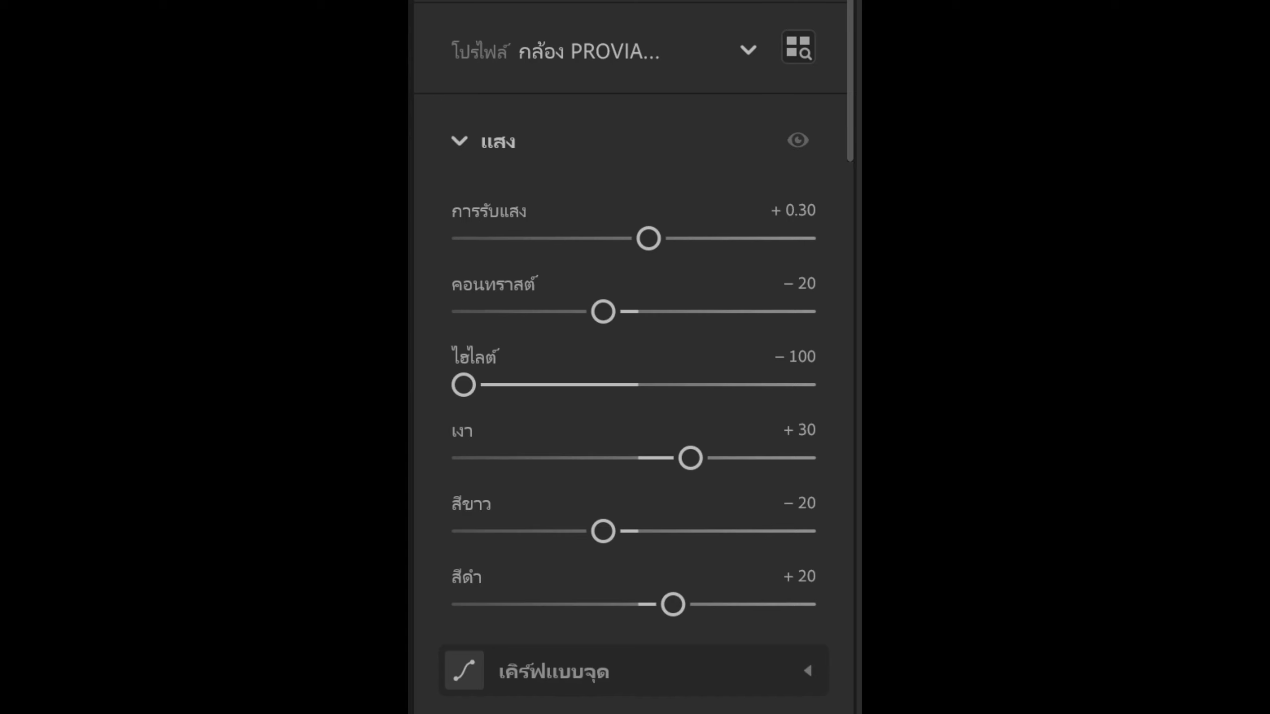
pyautogui.scroll(-5, 632, 357)
pyautogui.scroll(-5, 632, 357)
pyautogui.click(473, 254)
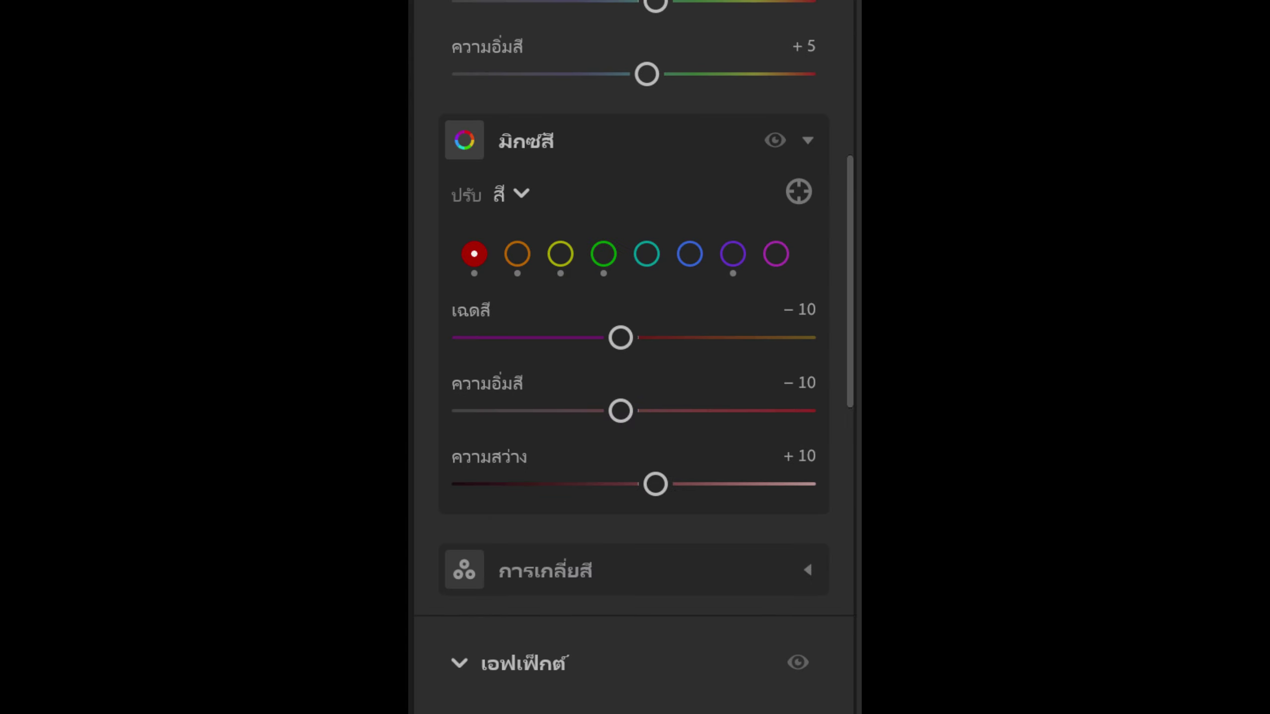
pyautogui.click(517, 254)
pyautogui.click(560, 253)
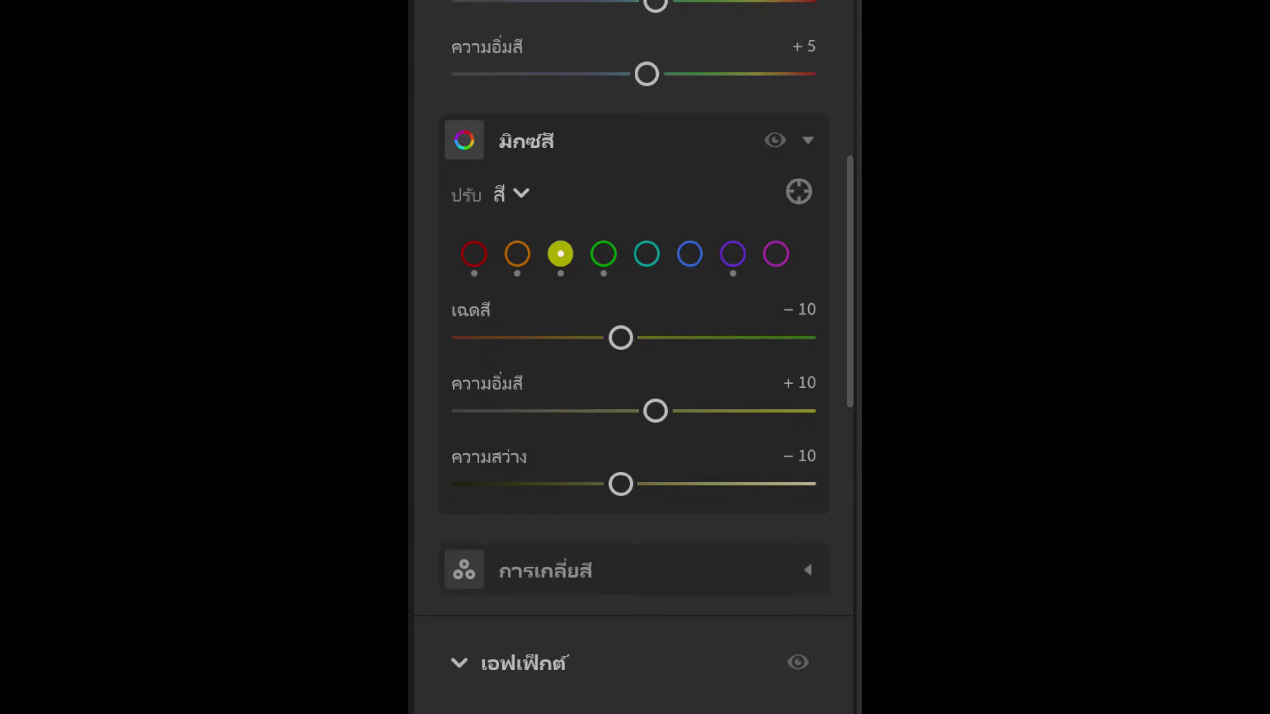
pyautogui.click(603, 254)
pyautogui.click(733, 253)
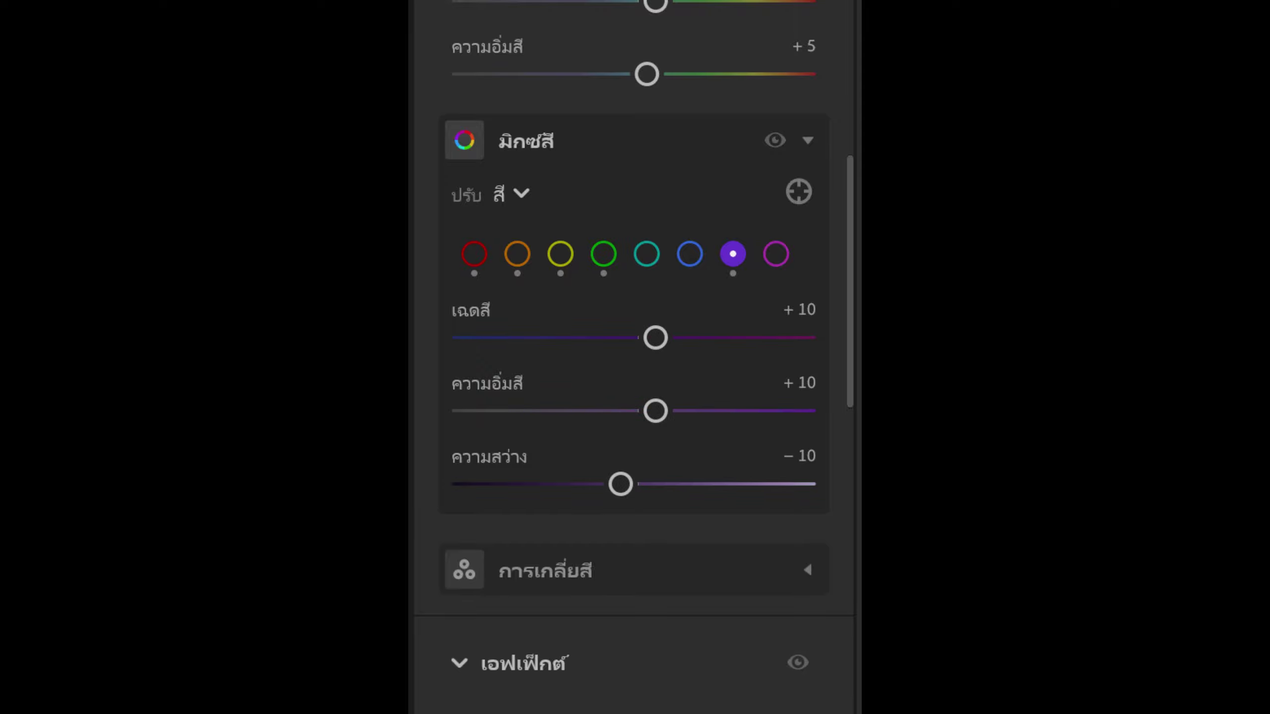